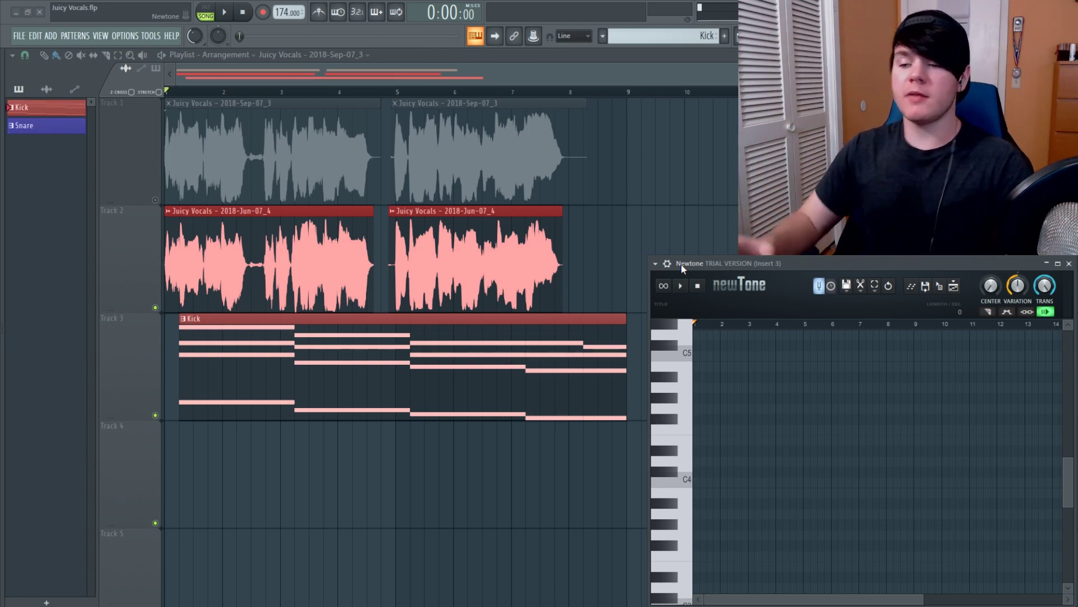
Close the Newtone window, solo Track 3, and listen to the Kick chord pattern from the start, bar 5, bar 7 and past bar 8
click(1069, 263)
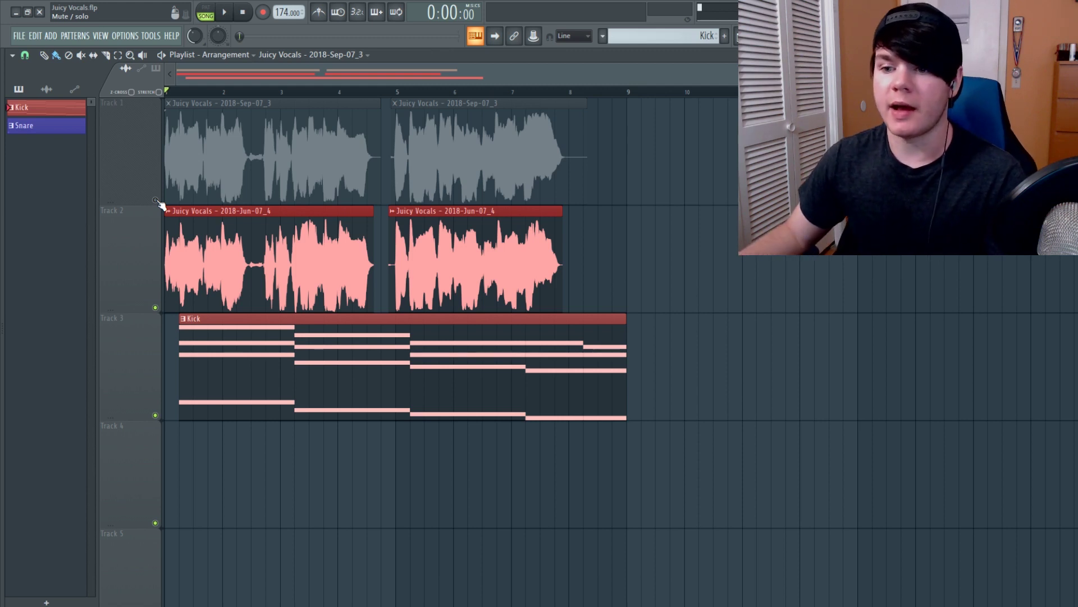
right_click(156, 416)
key(space)
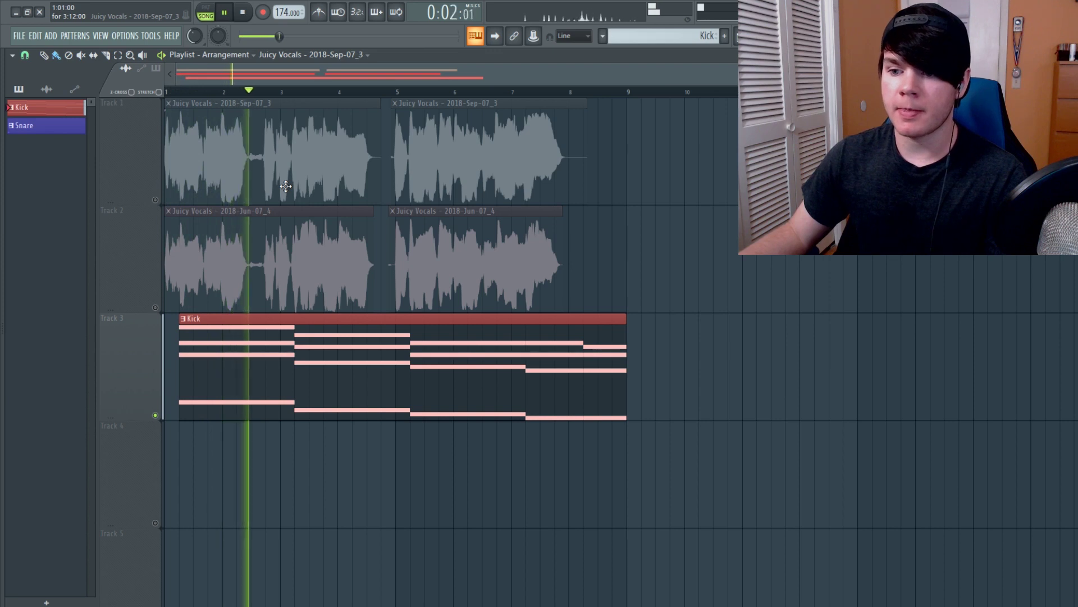
click(396, 95)
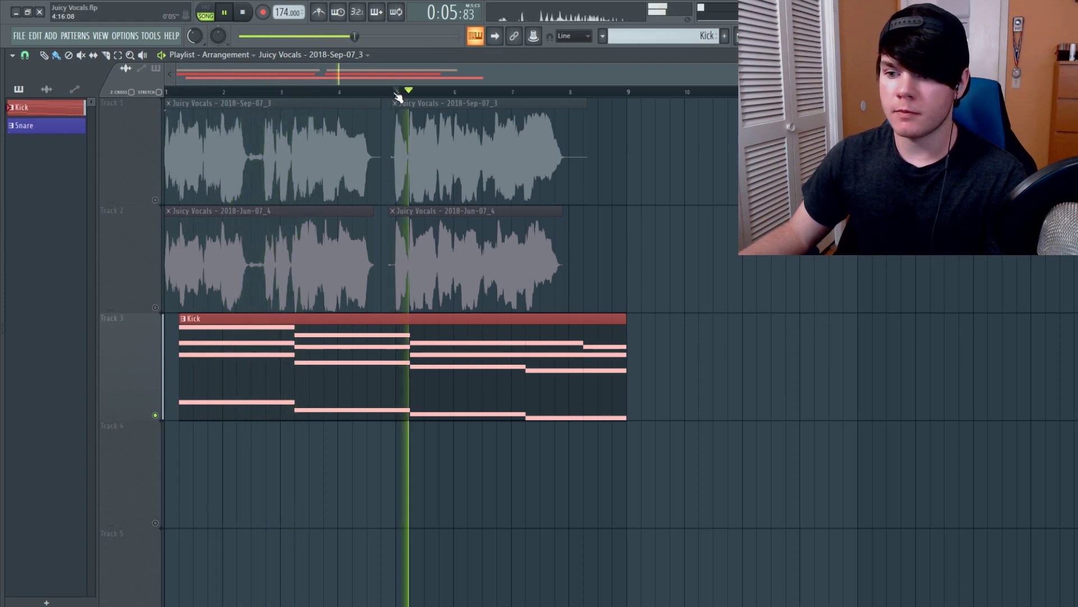
click(508, 93)
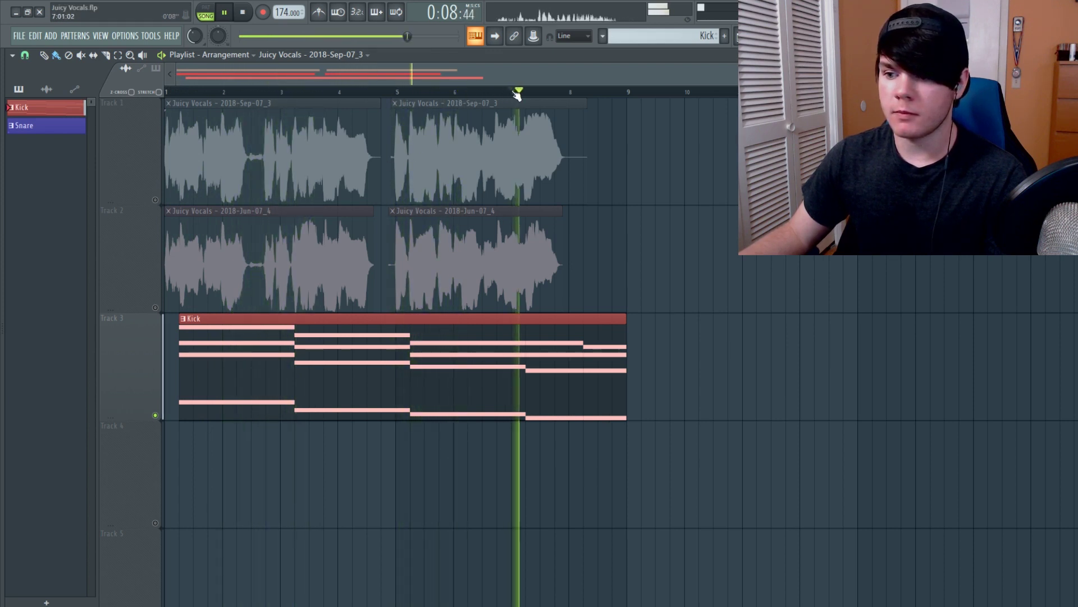
click(589, 93)
key(space)
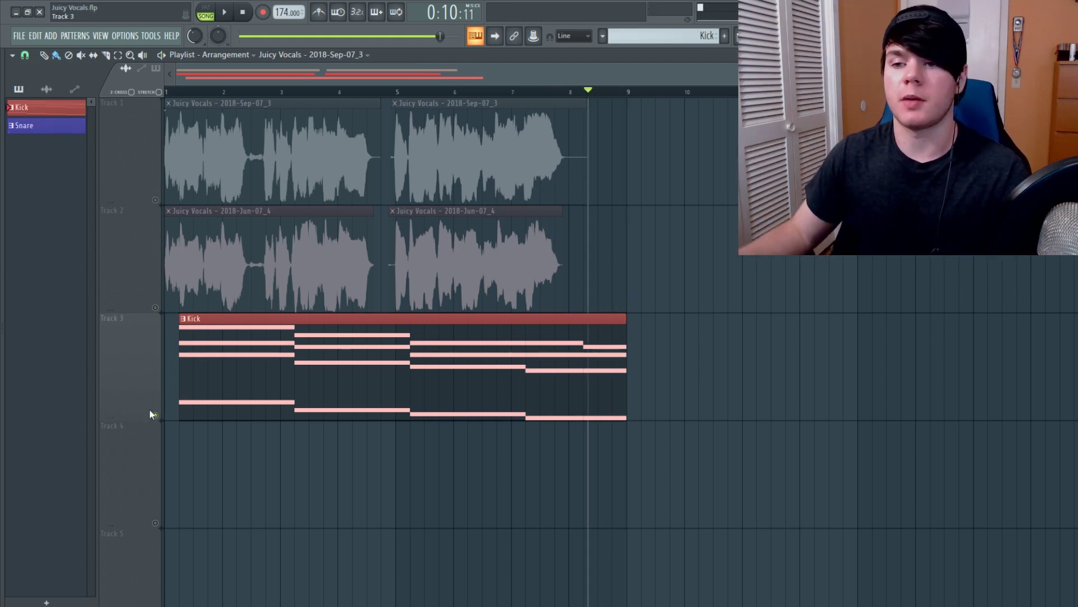
Solo Track 1 and listen to the Juicy Vocals - 2018-Sep-07_3 clips from the start of the arrangement
right_click(155, 200)
click(184, 92)
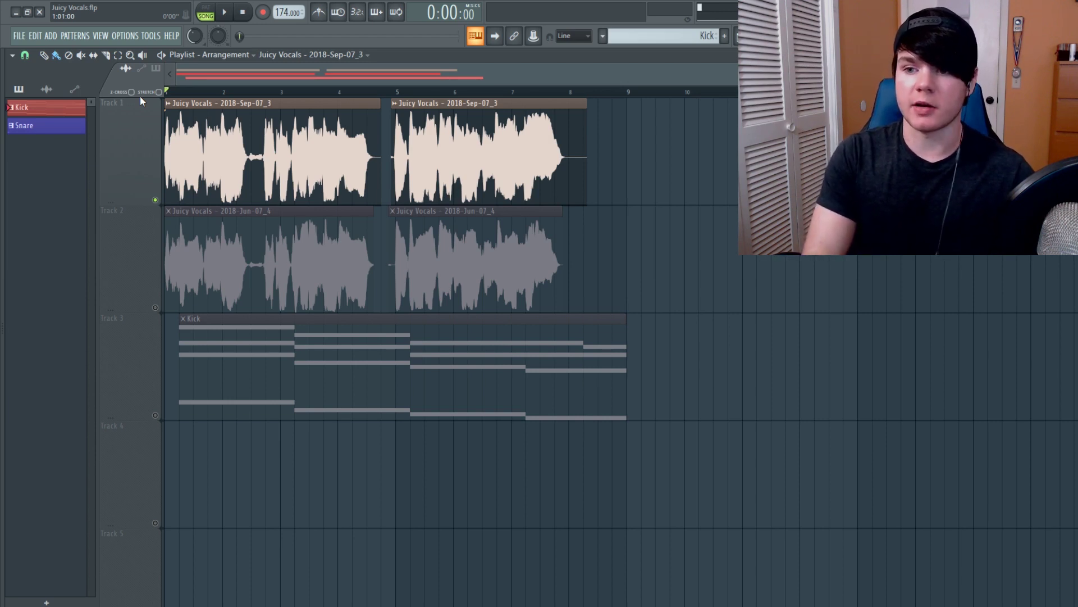
key(space)
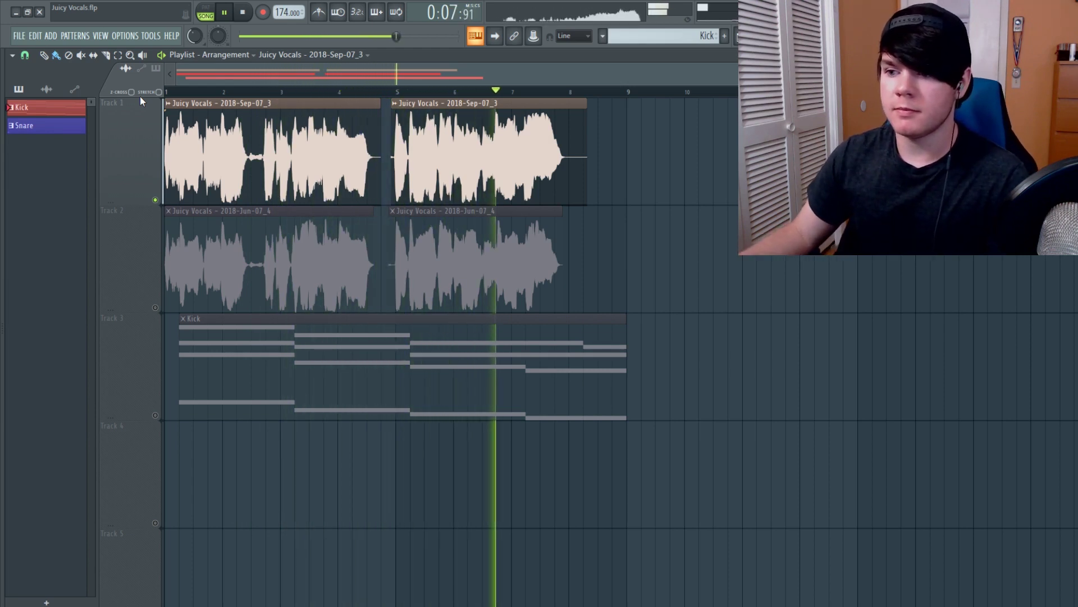
key(space)
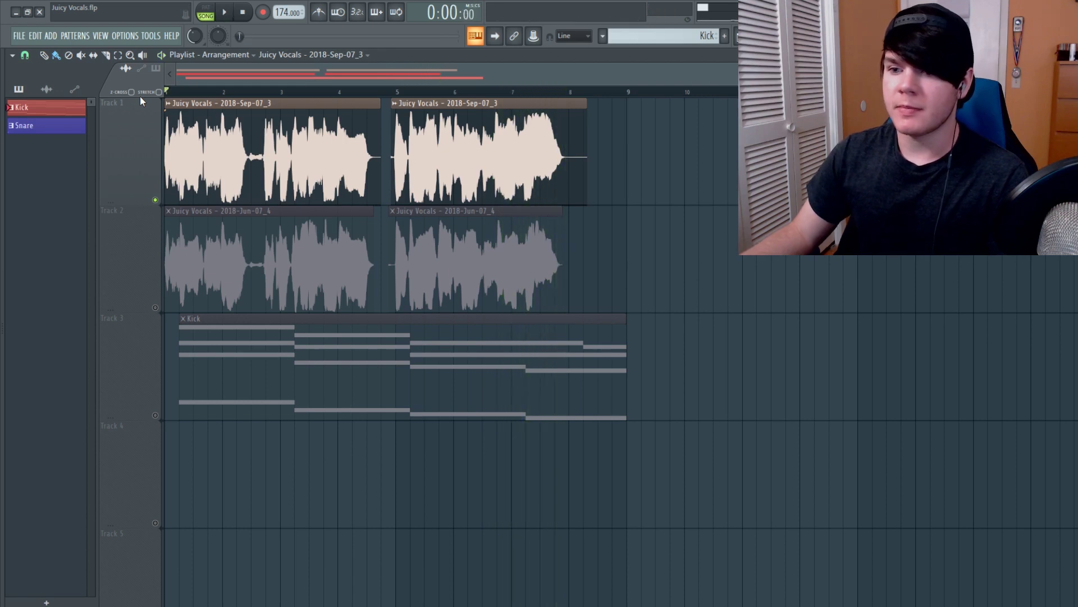
Examine the effect chains on mixer inserts 5, 6 and 4, and close the mixer
key(F9)
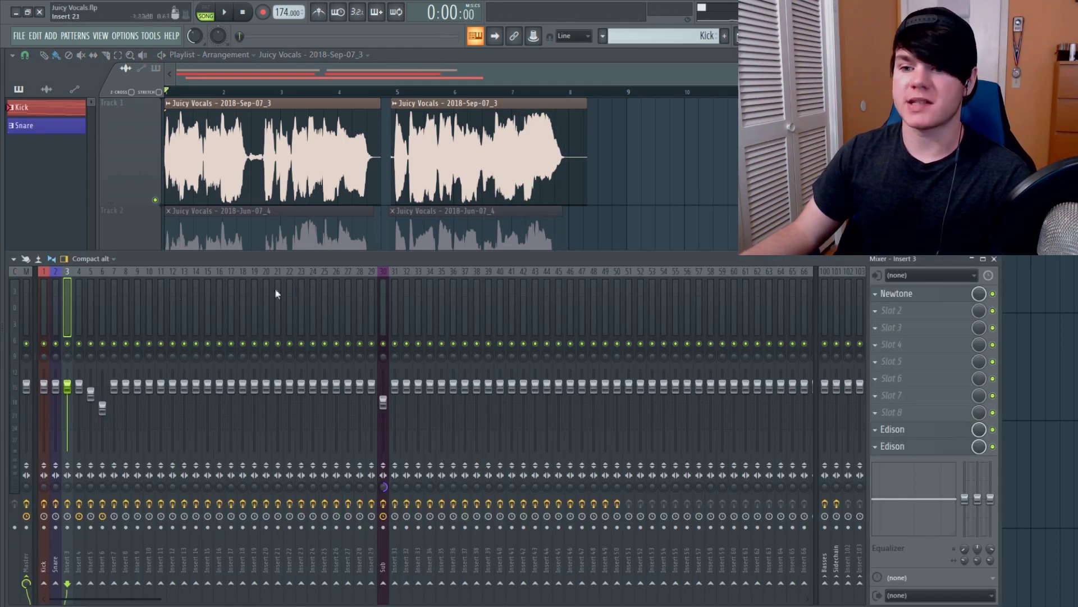
click(88, 297)
click(104, 294)
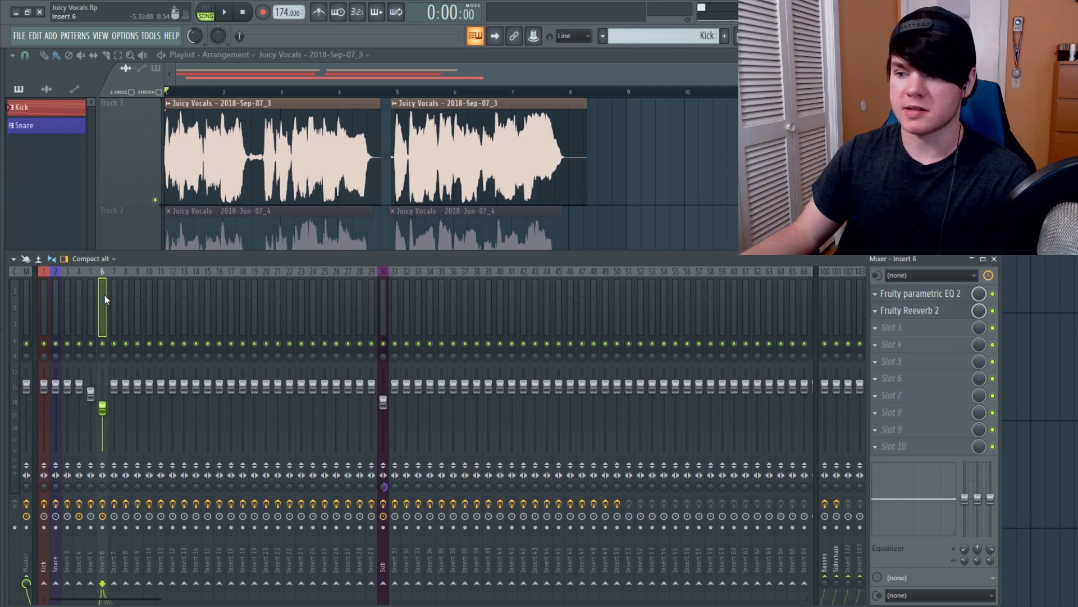
click(79, 297)
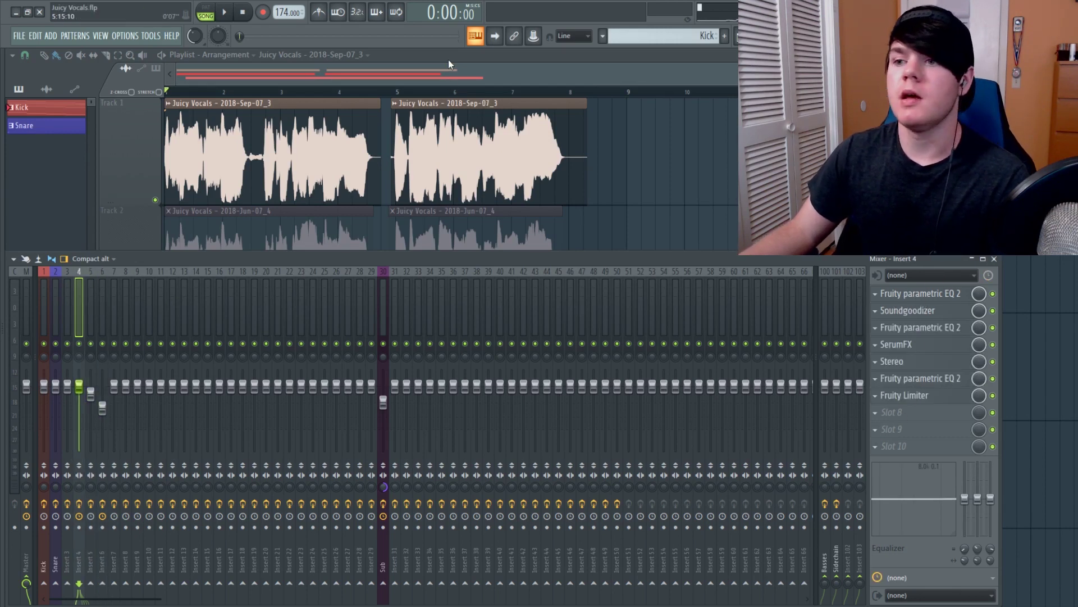
key(F9)
Unmute Track 3 and play the Track 1 vocals together with the chord pattern
click(155, 415)
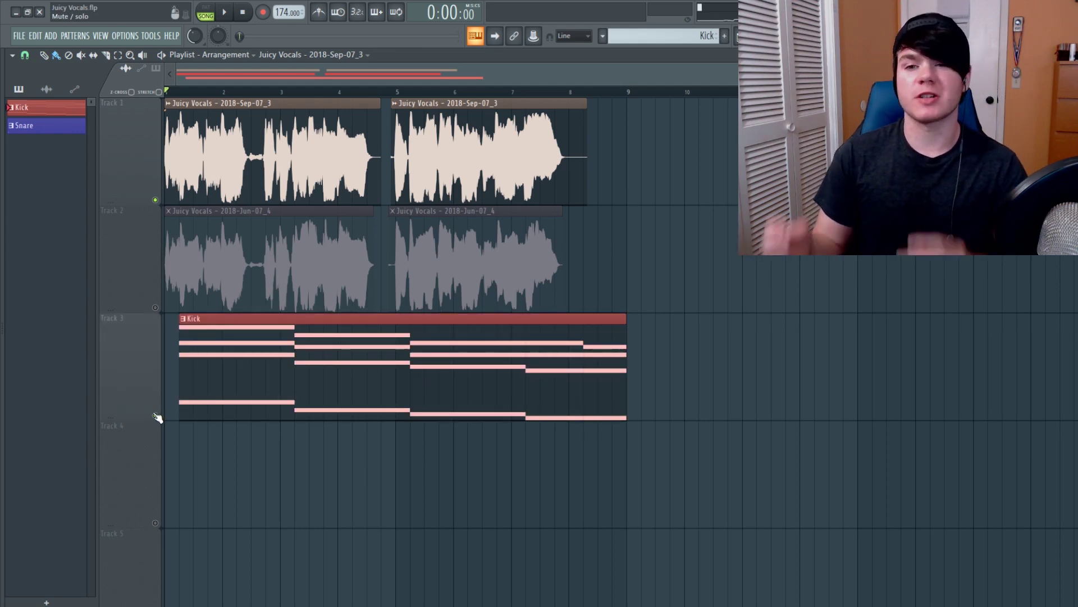
key(space)
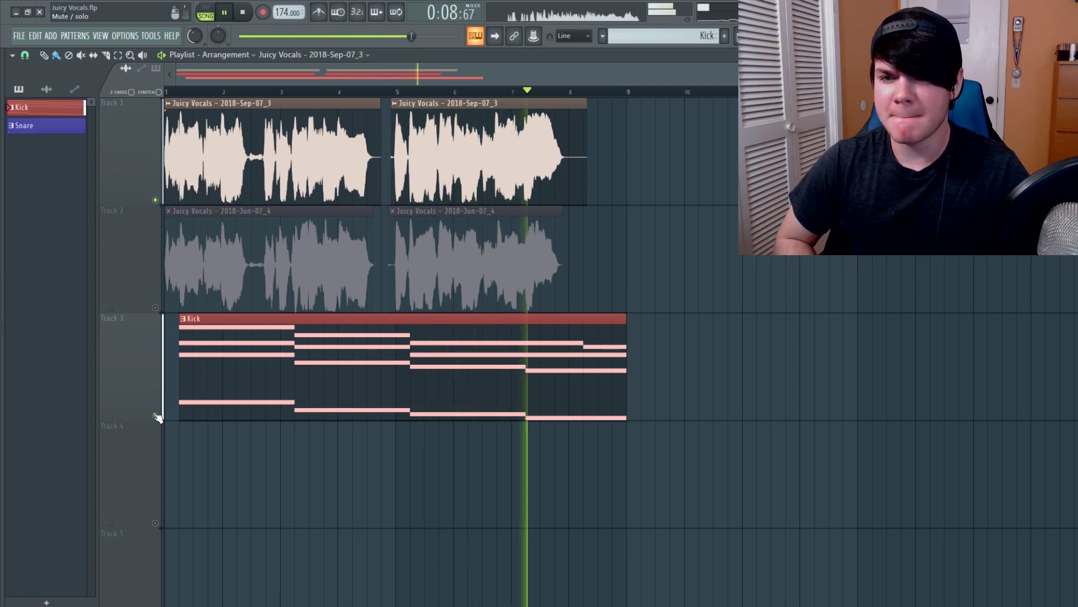
key(space)
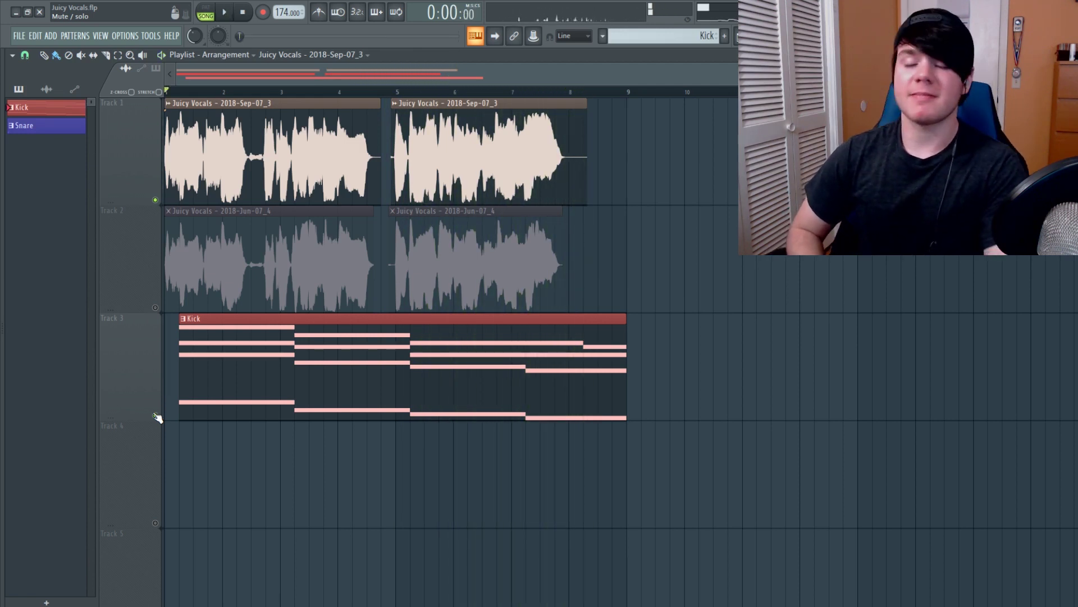
Unmute Track 2, mute Track 1, and play the Juicy Vocals - 2018-Jun-07_4 vocals with the chords
click(156, 307)
click(156, 200)
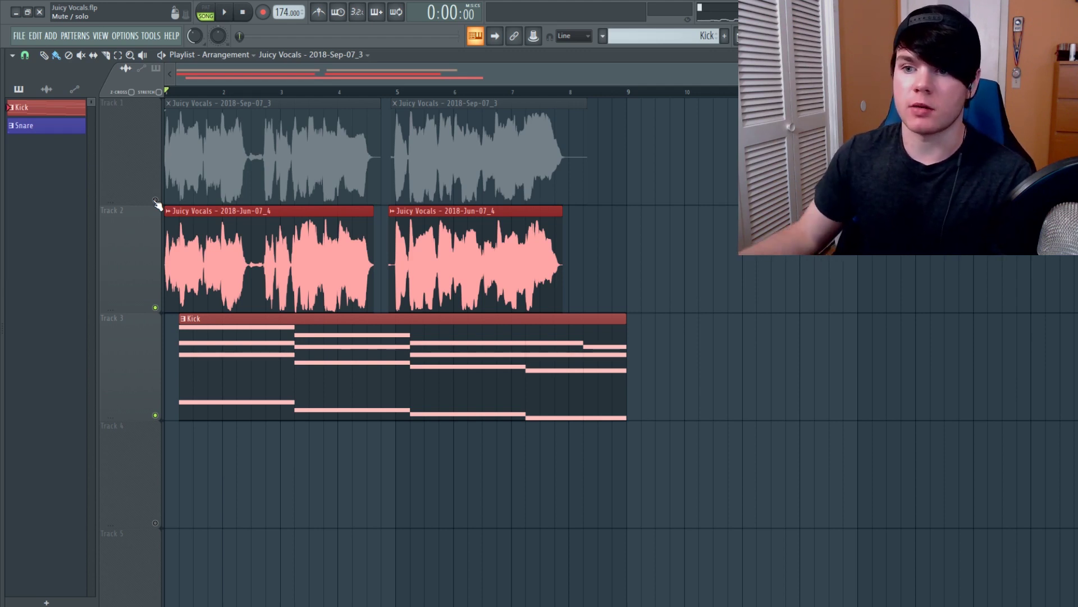
click(228, 12)
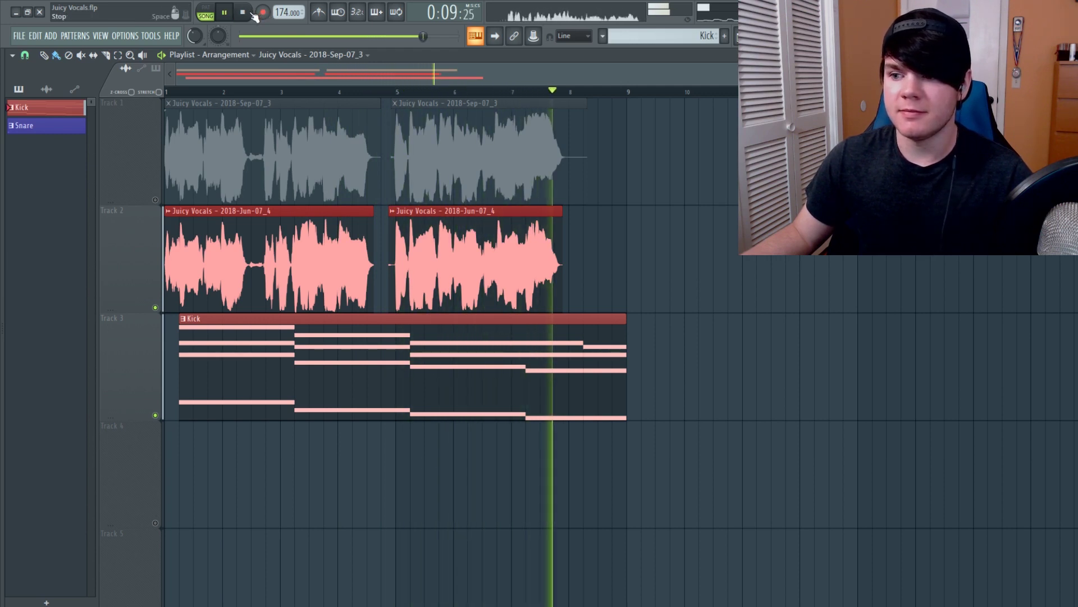
click(252, 14)
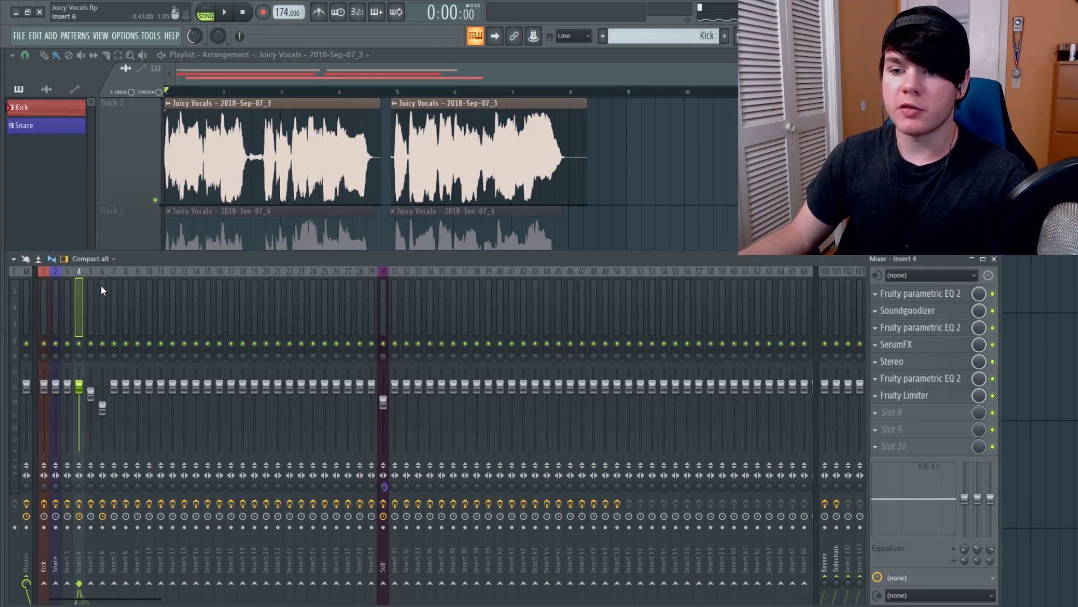
Open the Newtone effect on mixer insert 3 and move its window clear of the vocal clips in the playlist
click(102, 285)
click(90, 282)
click(70, 284)
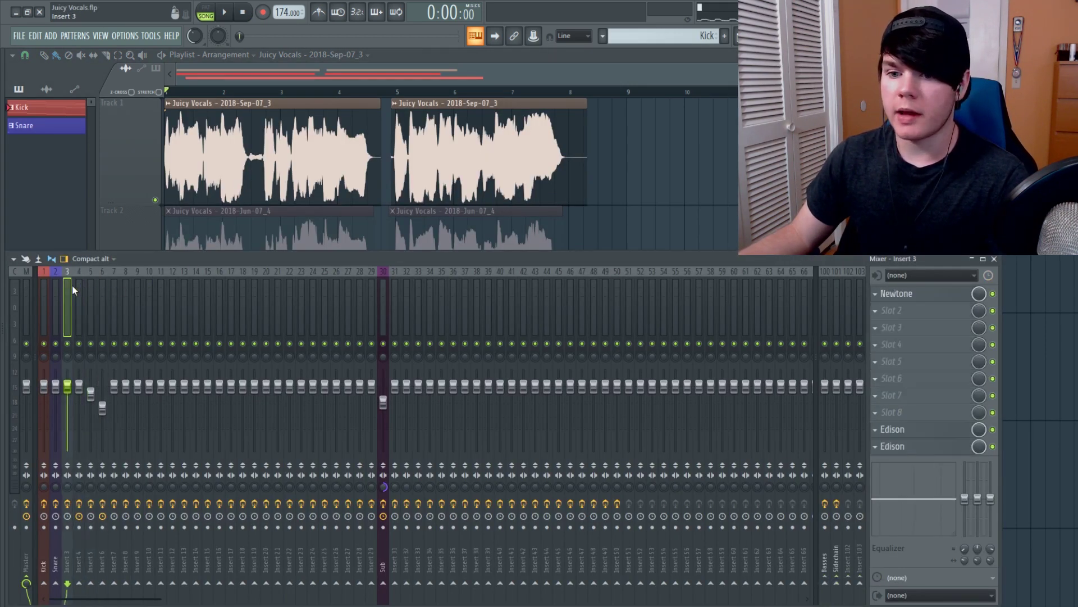
click(914, 295)
drag(772, 264, 345, 198)
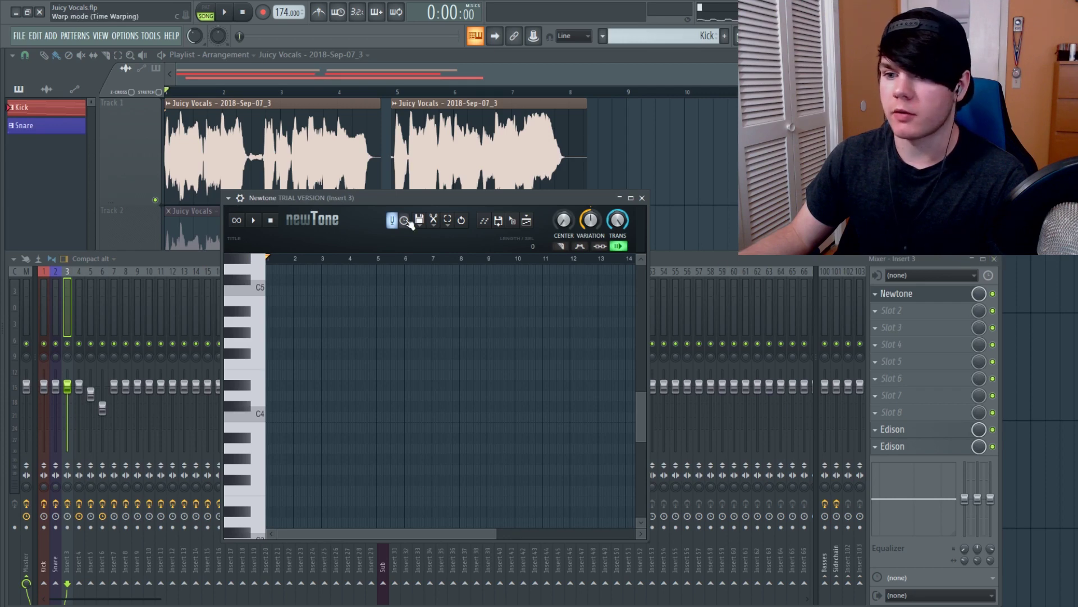
drag(405, 199, 666, 245)
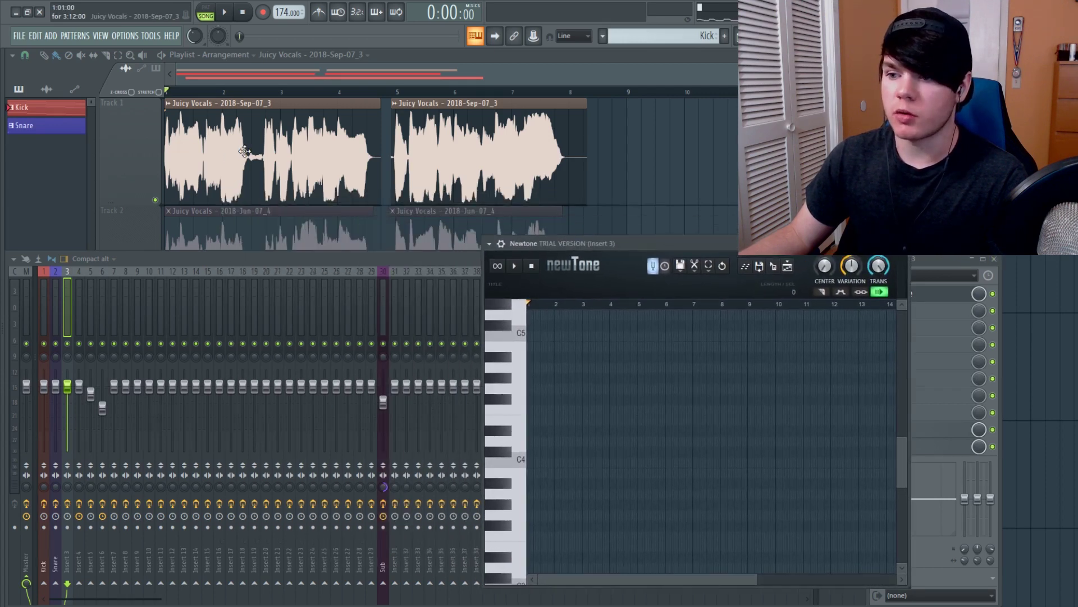
Open the Juicy Vocals - 2018-Sep-07_3 sample settings and load that sample into Newtone on insert 3
double_click(244, 150)
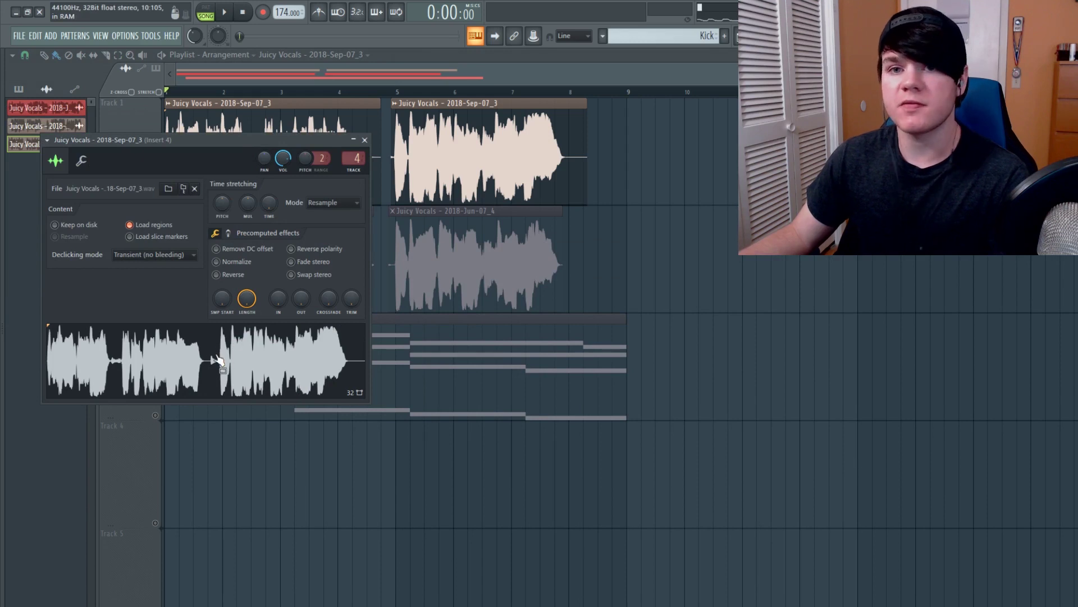
drag(237, 141, 229, 68)
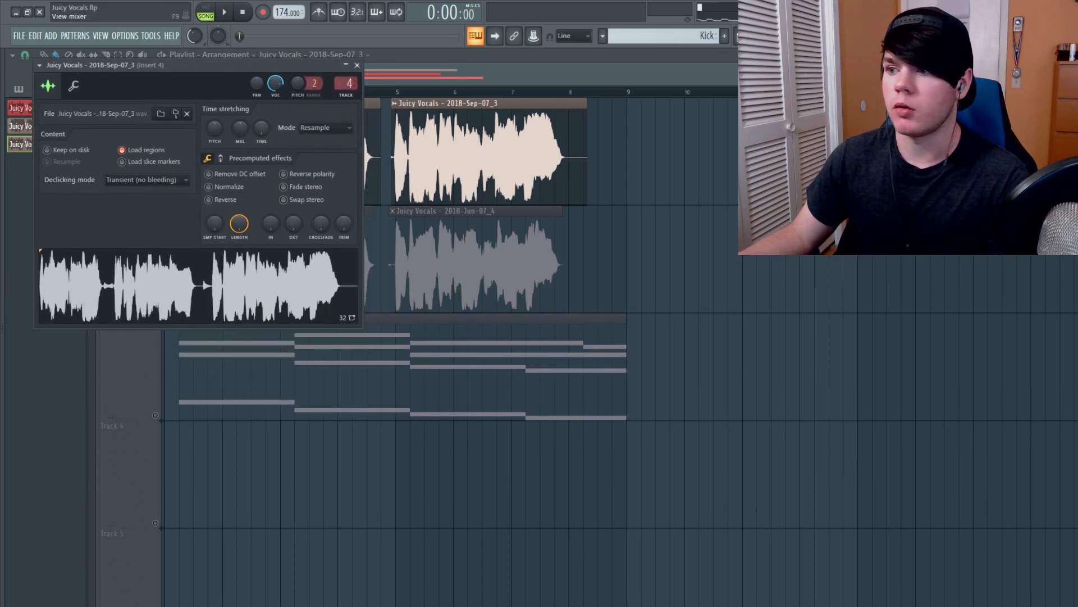
key(F9)
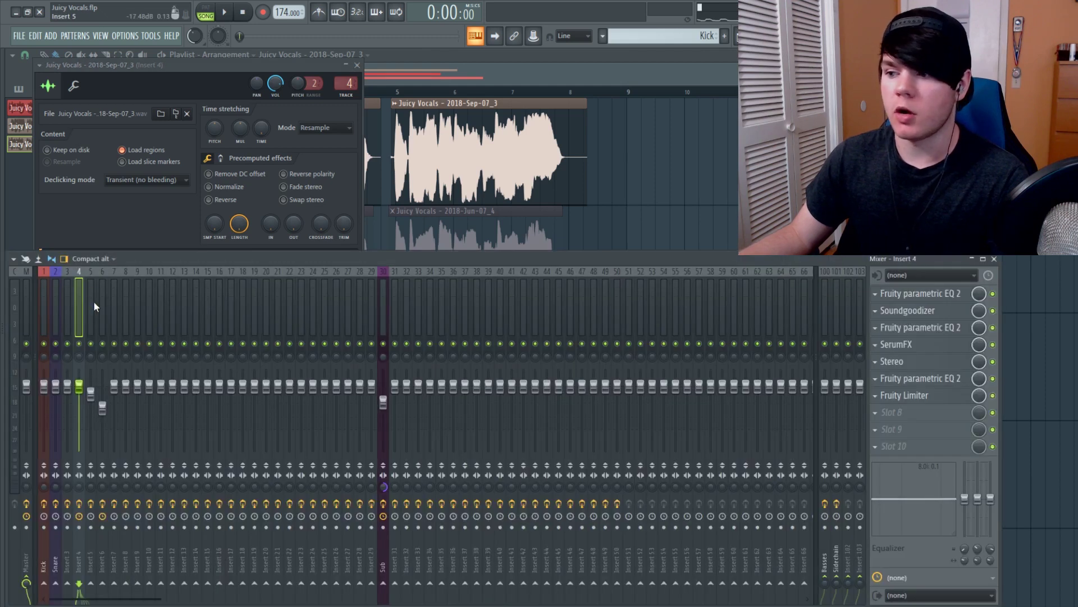
click(66, 286)
click(887, 293)
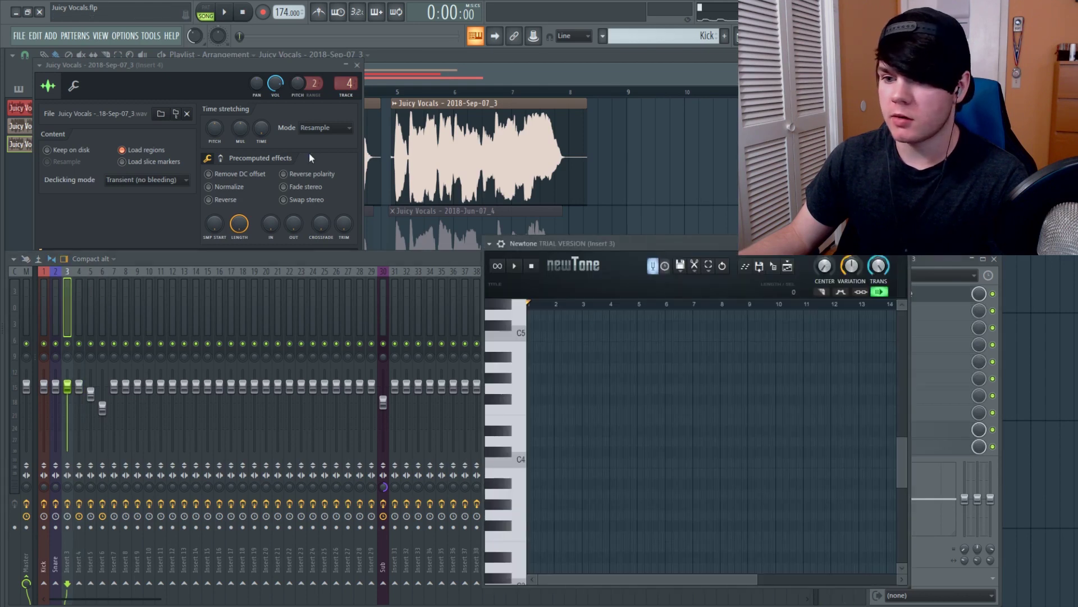
click(251, 69)
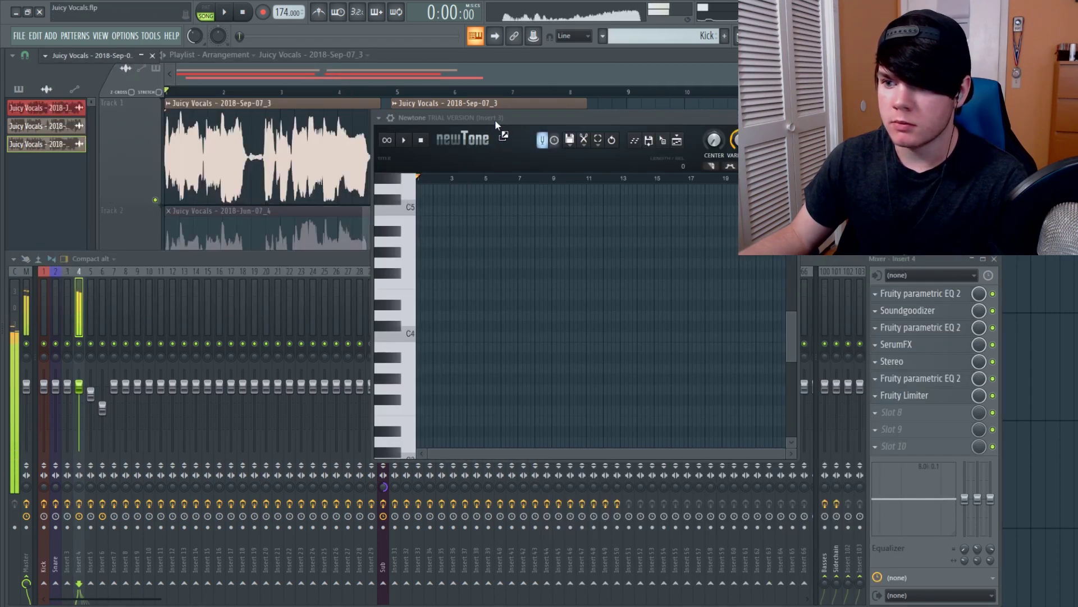
drag(495, 119, 494, 119)
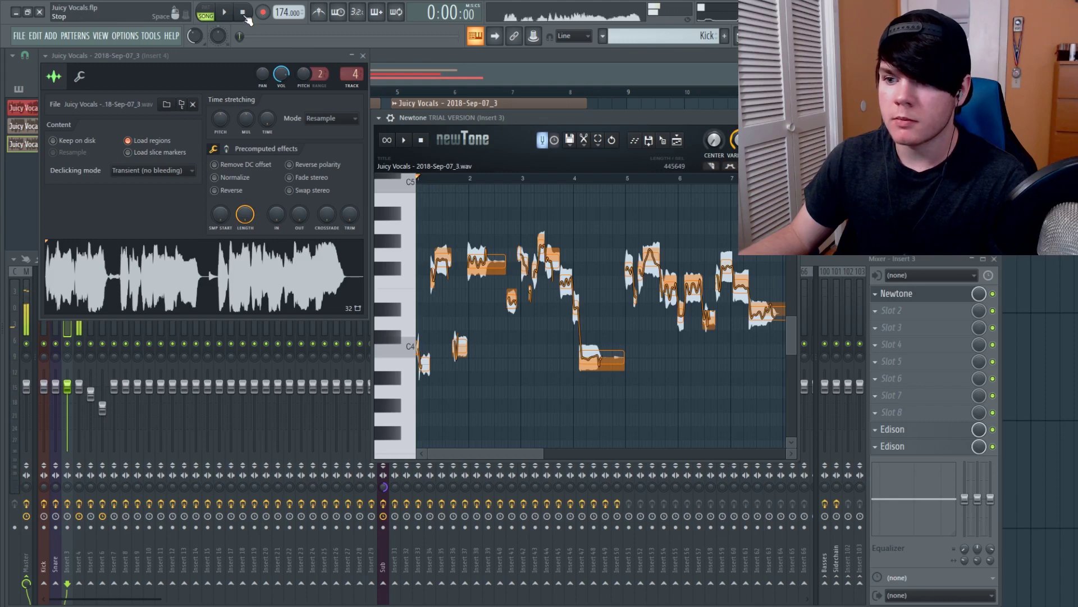
Reposition and widen the Newtone window, and briefly preview the loaded vocal inside it
drag(552, 117, 256, 136)
drag(506, 257, 702, 257)
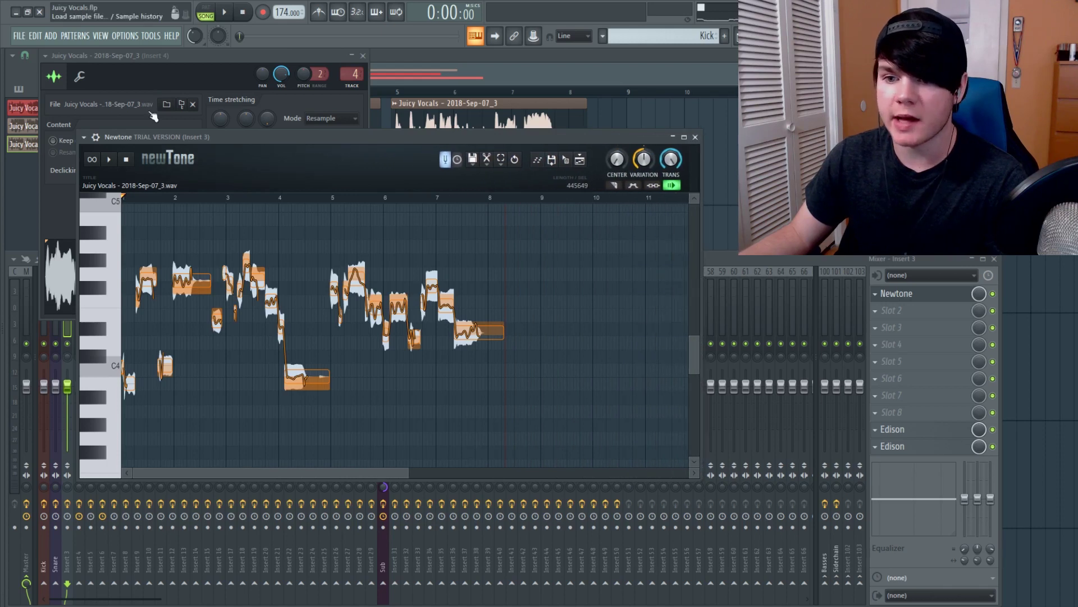
click(111, 159)
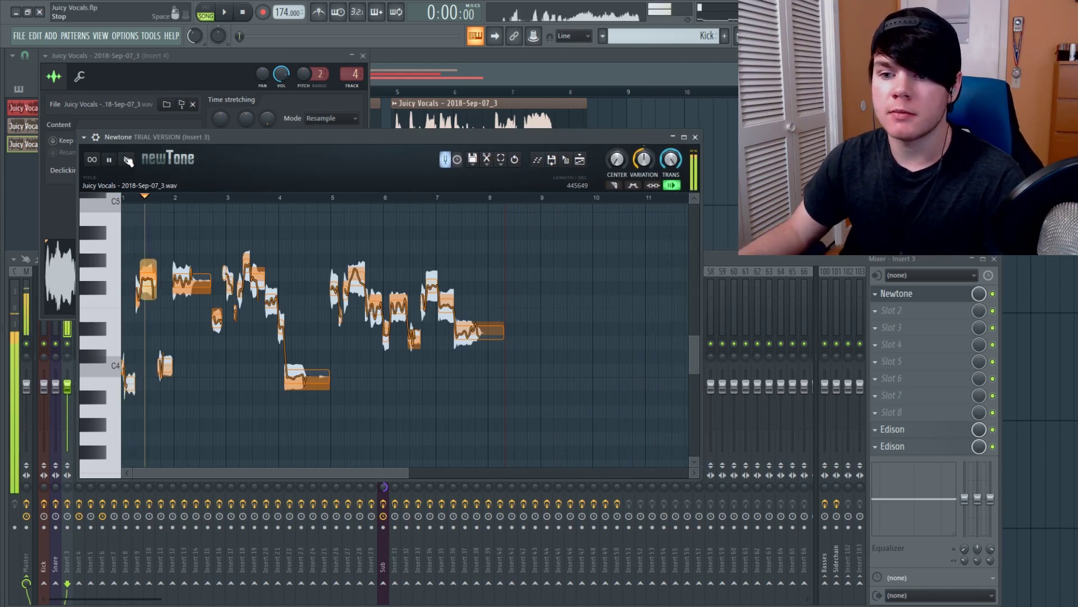
click(110, 160)
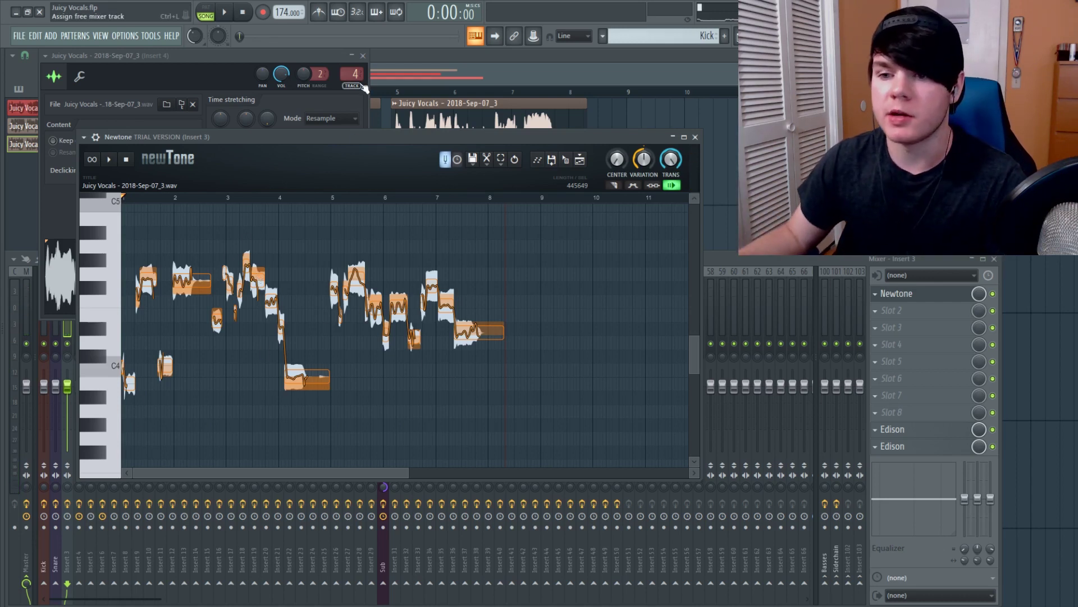
Close the sample settings window, and arrange and zoom Newtone so the whole vocal fills its note view
click(364, 56)
drag(338, 135, 282, 71)
drag(646, 418, 634, 450)
drag(332, 437, 267, 432)
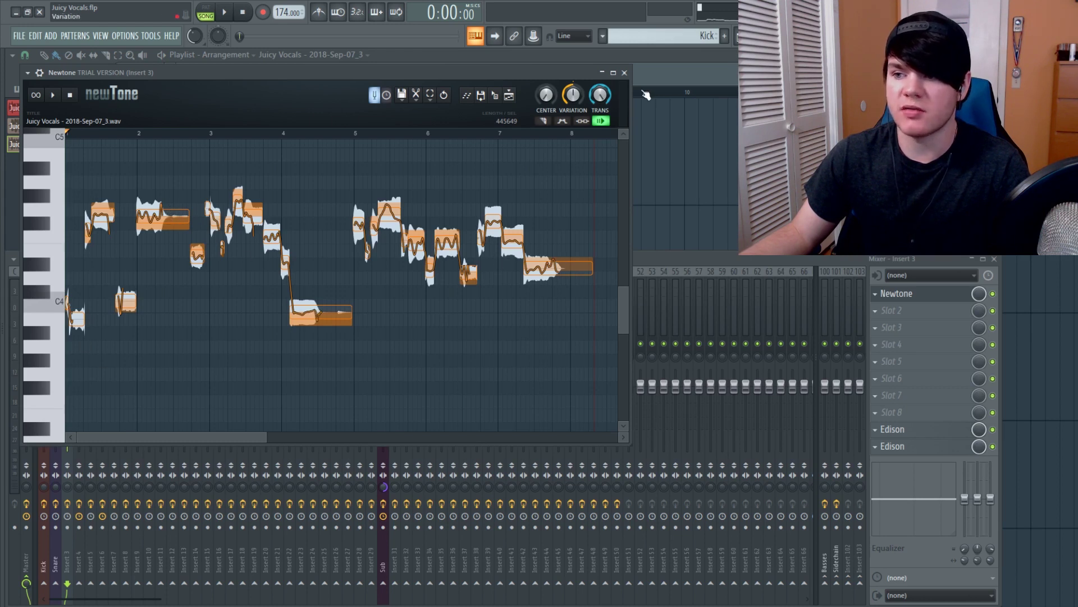
Set Newtone's Center to 100% and lower Variation to its minimum, previewing the vocal after each change
drag(547, 98, 547, 64)
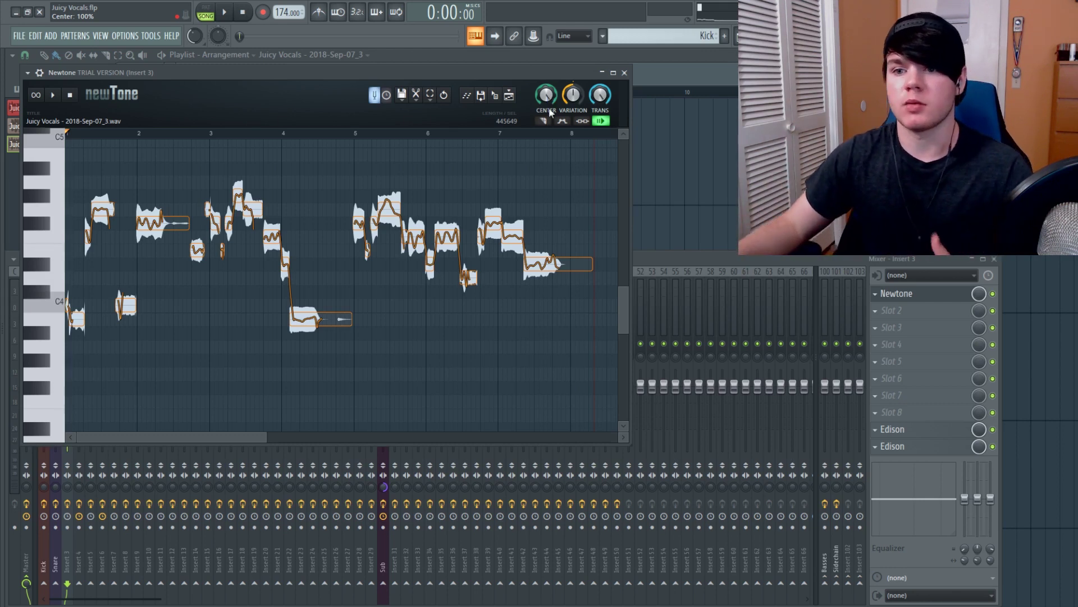
key(space)
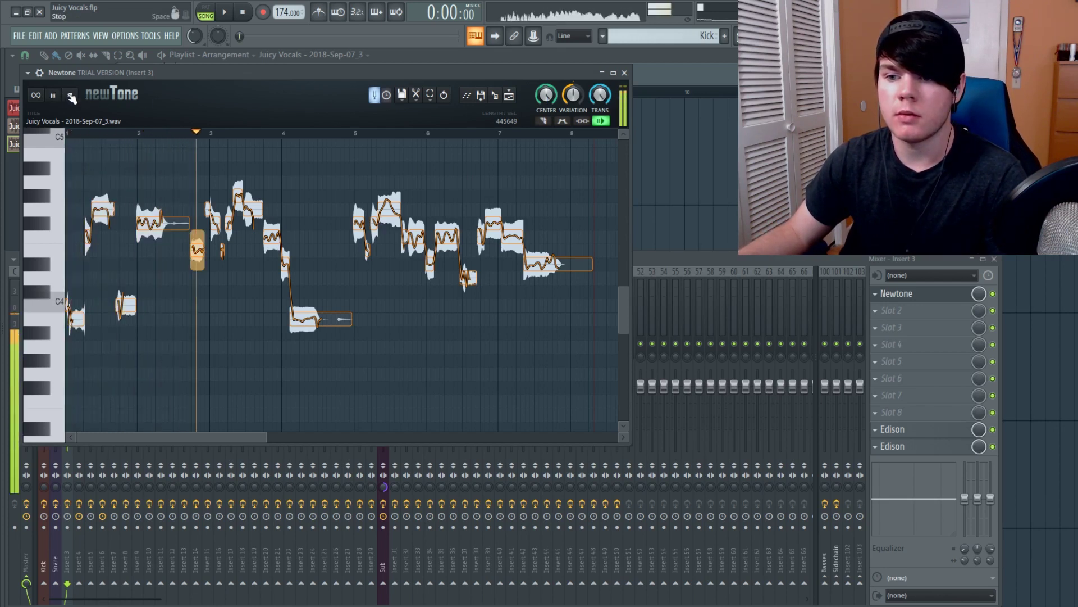
click(71, 97)
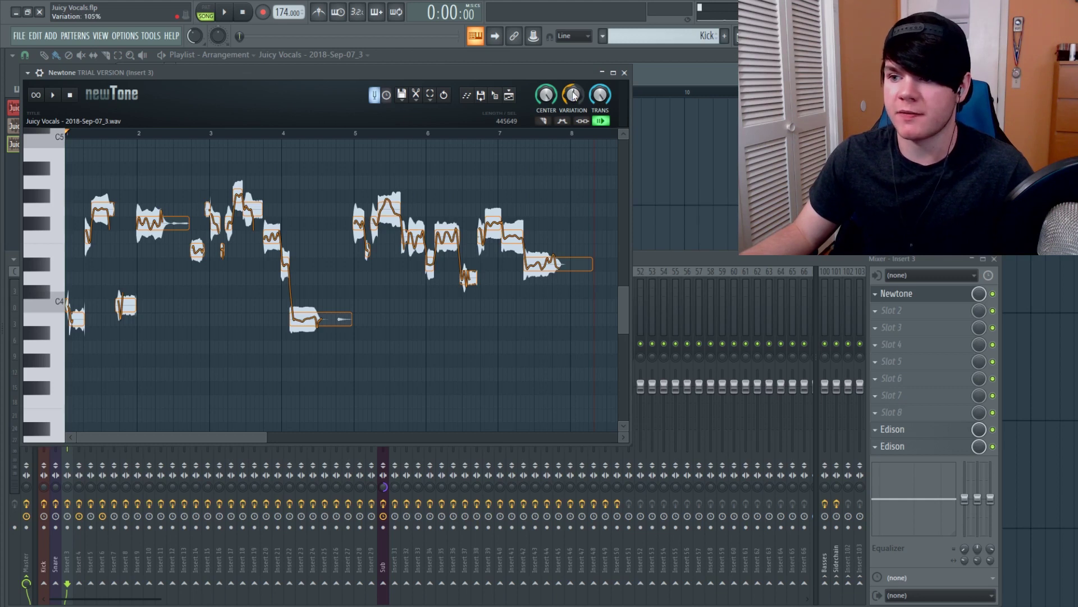
drag(573, 94, 573, 146)
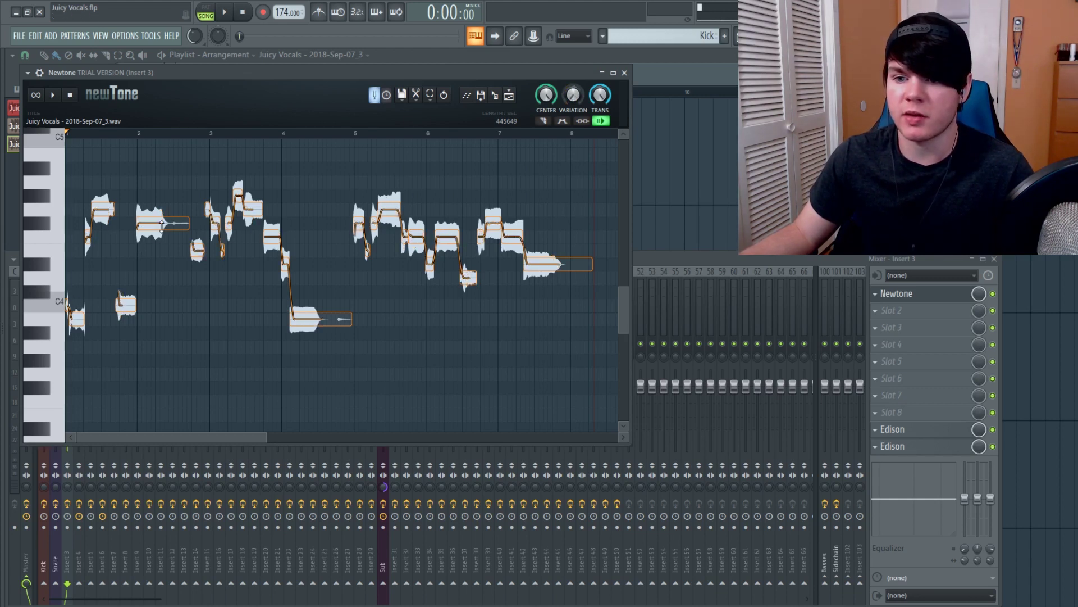
key(space)
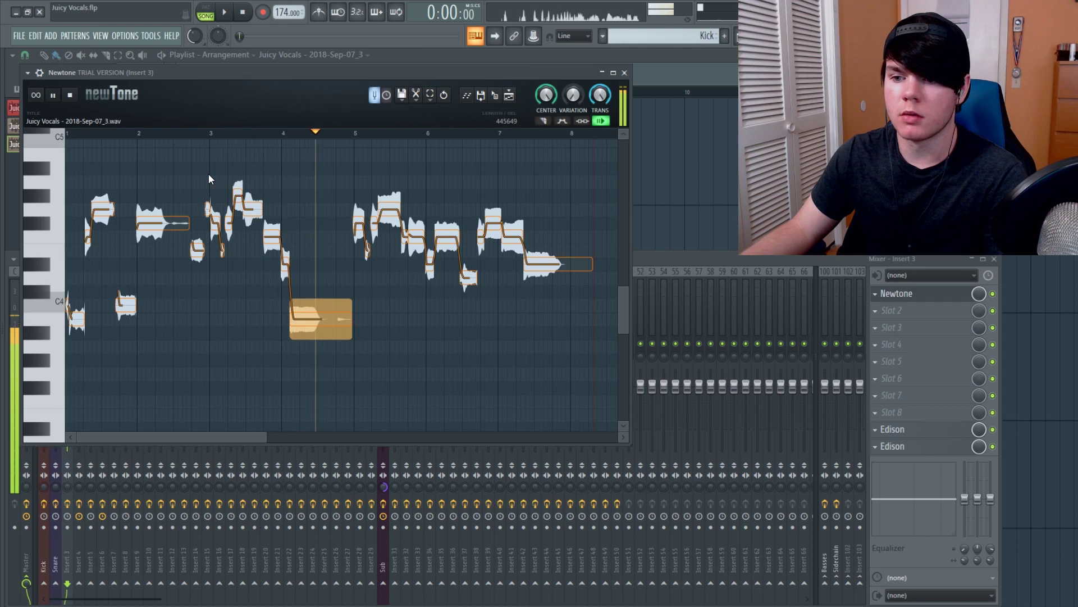
Try Newtone's Variation at 100%, preview the vocal, and bring Variation back down to 0%
key(space)
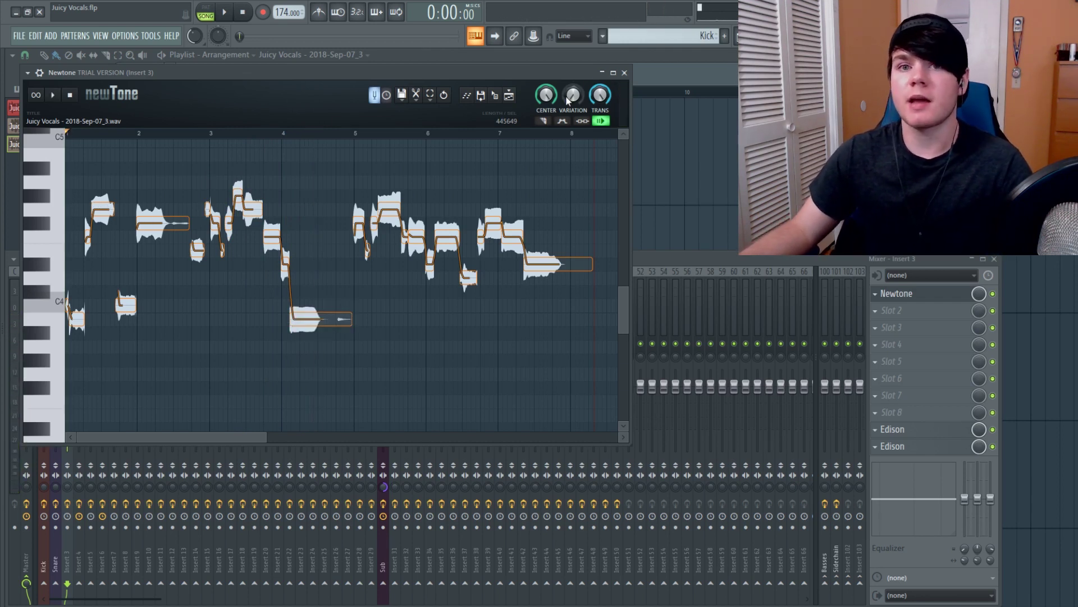
drag(571, 100, 572, 78)
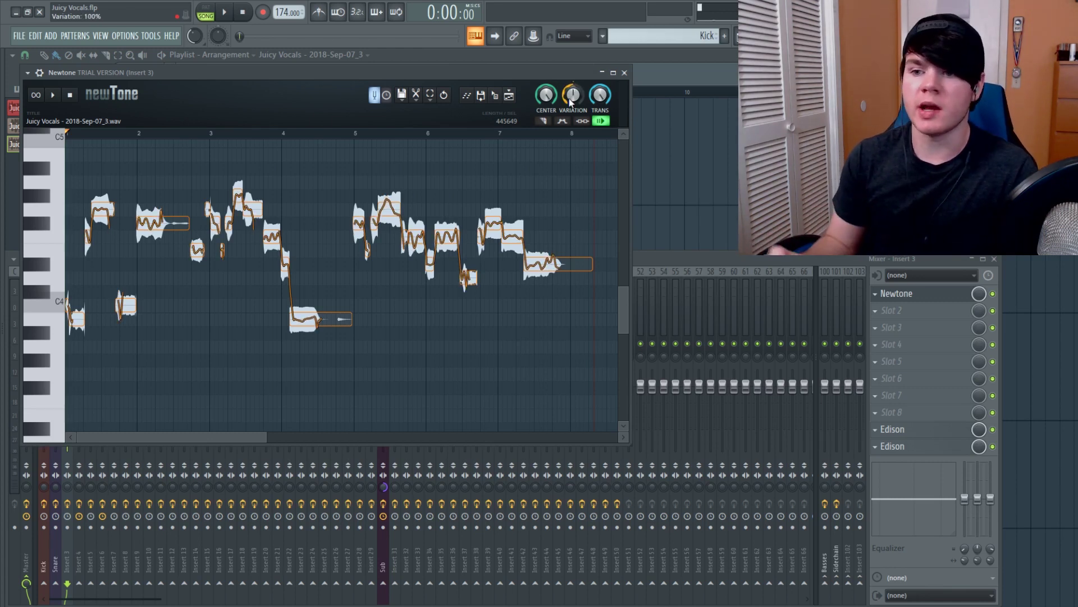
mouse_move(573, 95)
mouse_down()
mouse_move(572, 73)
mouse_move(572, 92)
mouse_up()
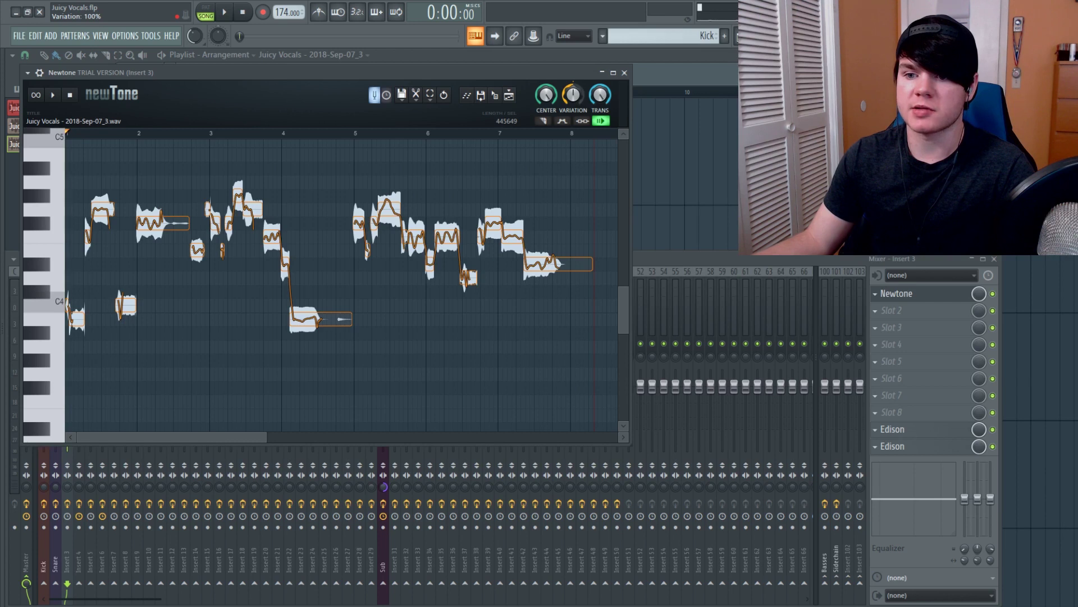
key(space)
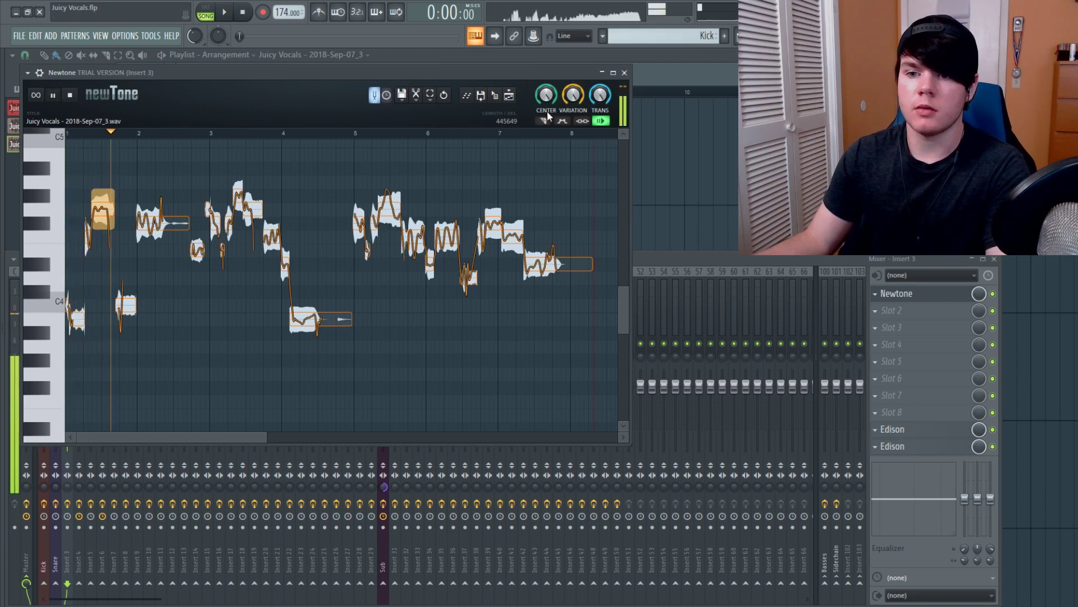
key(space)
drag(572, 96, 572, 115)
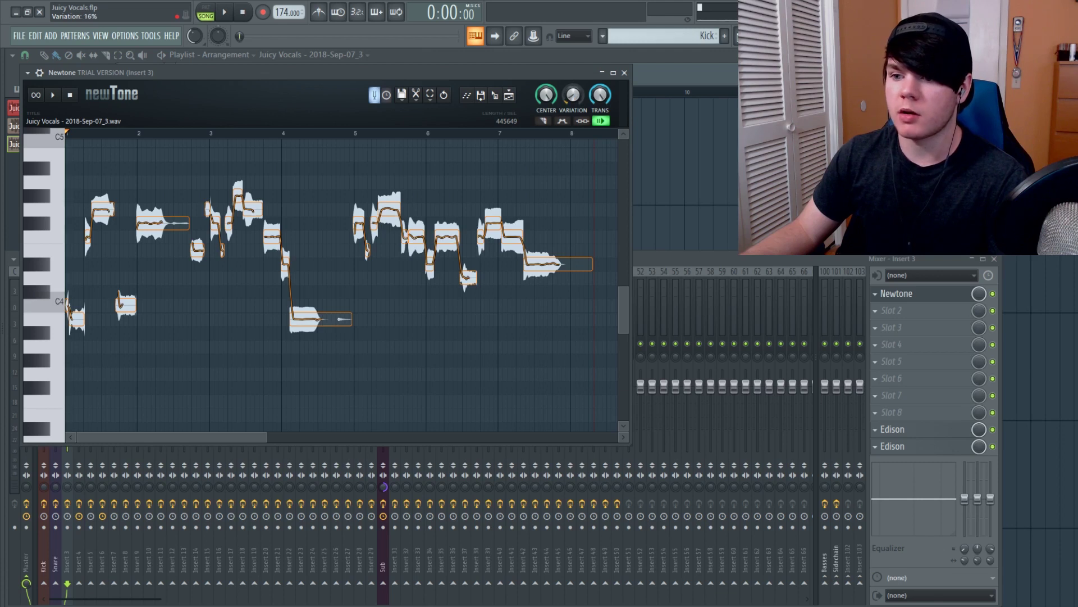
drag(573, 113, 572, 121)
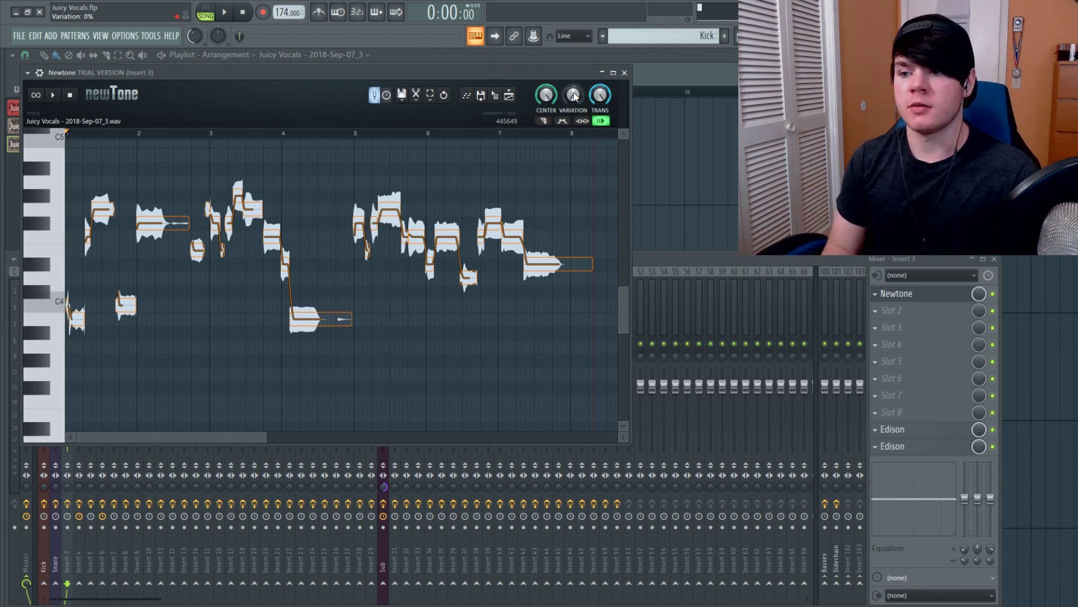
Set Newtone's Variation to 23% and preview the first few bars of the vocal
drag(574, 97, 574, 79)
key(space)
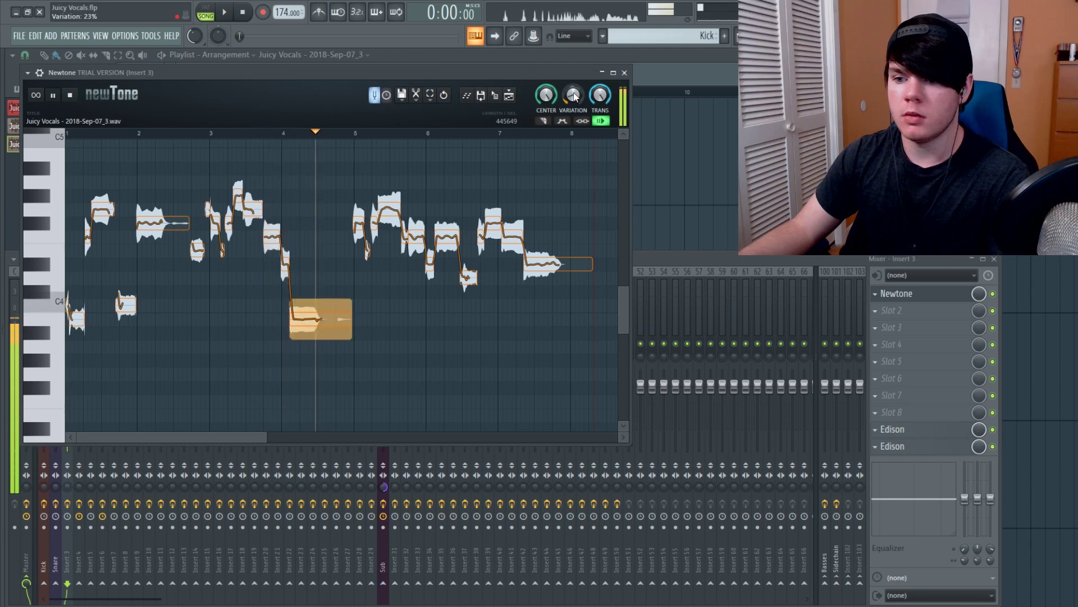
key(space)
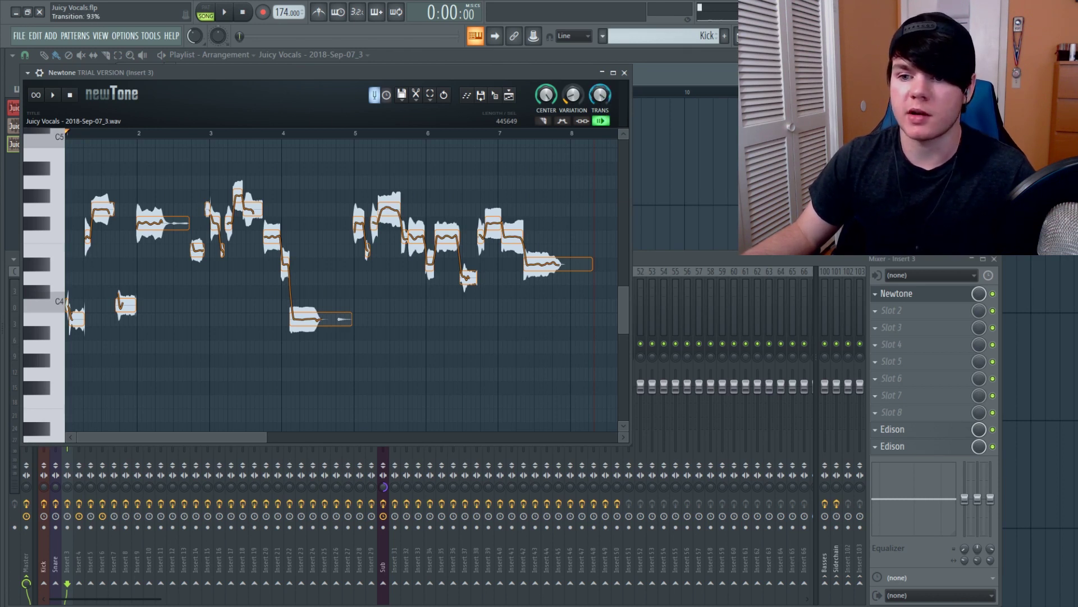
Compare Newtone's Transition at 0% and 100%, set it to 12%, and preview the vocal
drag(600, 94, 599, 66)
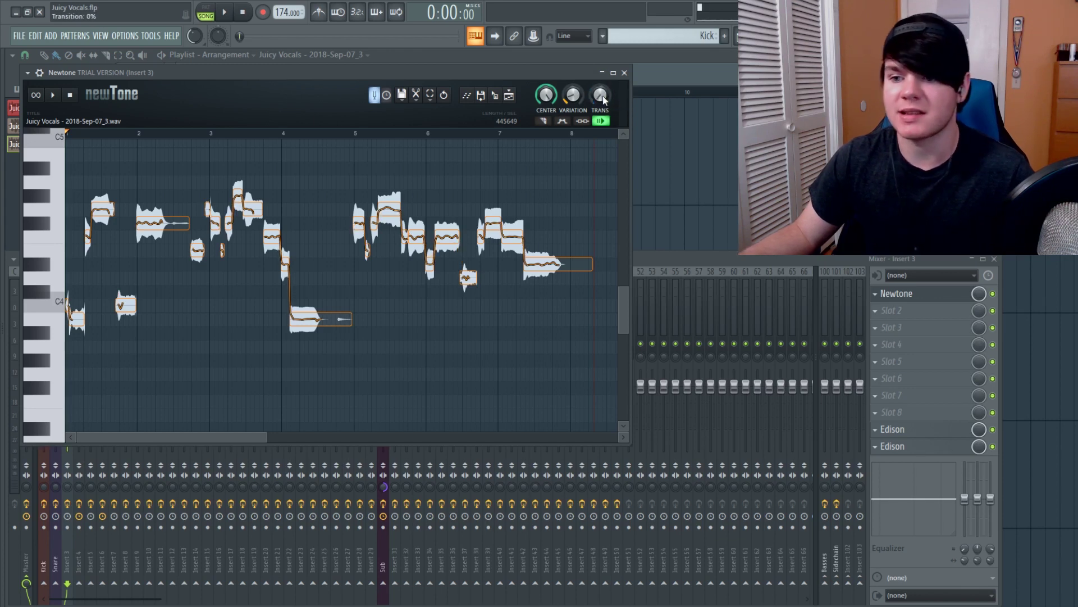
key(space)
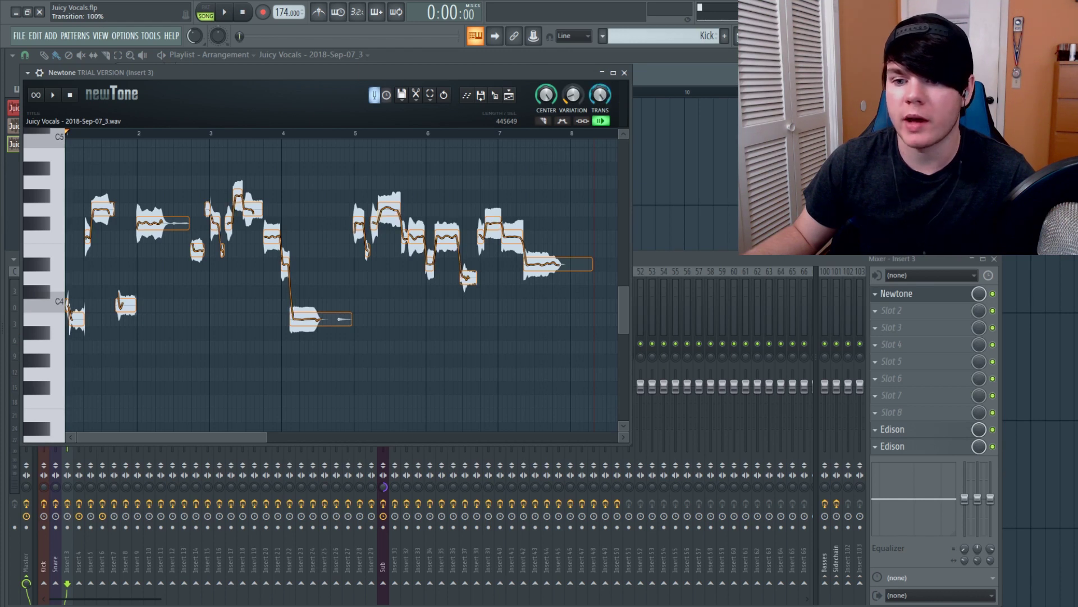
drag(600, 94, 600, 119)
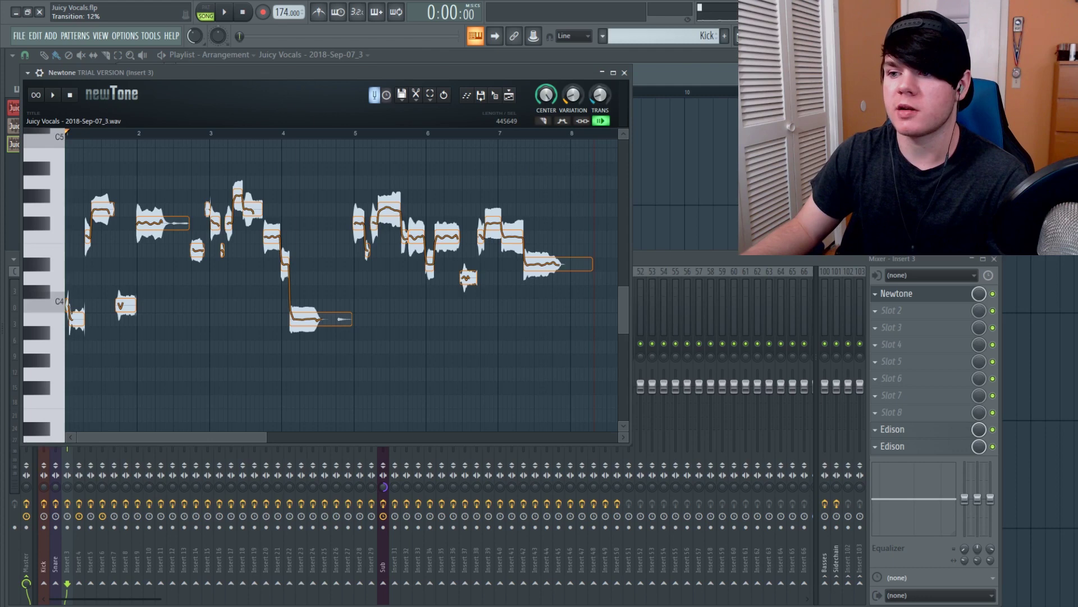
key(space)
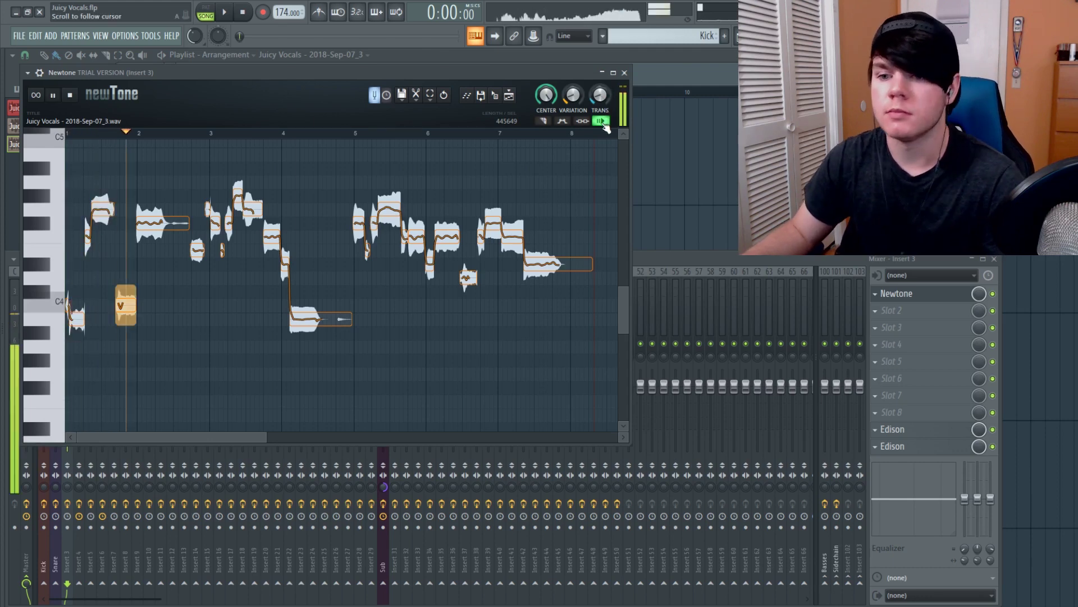
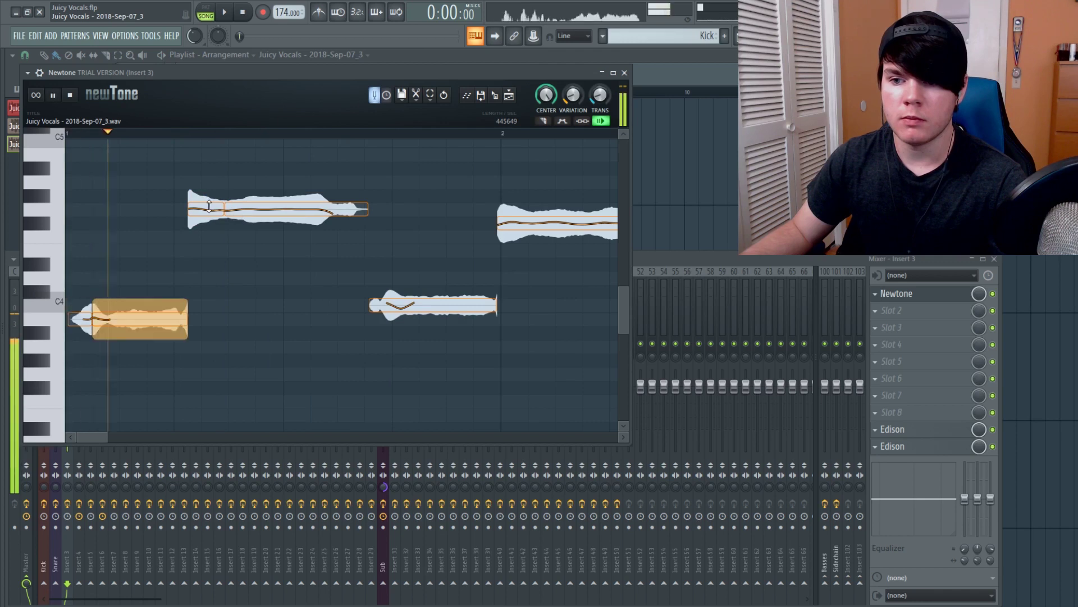
Lower the short first slice of bar 1's high G4 note by two semitones to F4, and return playback to the start
drag(206, 210, 207, 232)
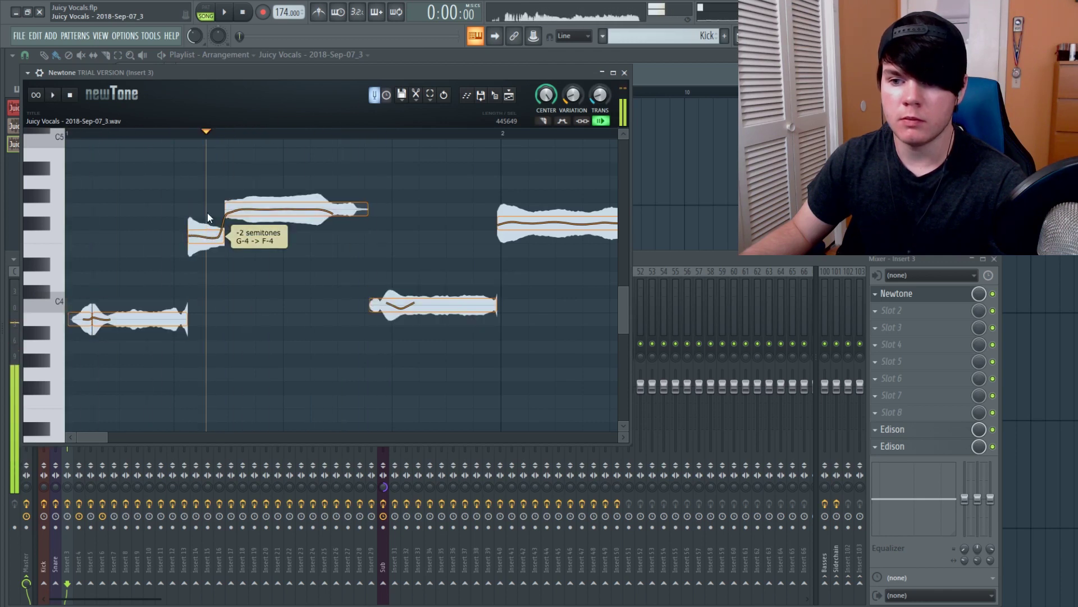
key(space)
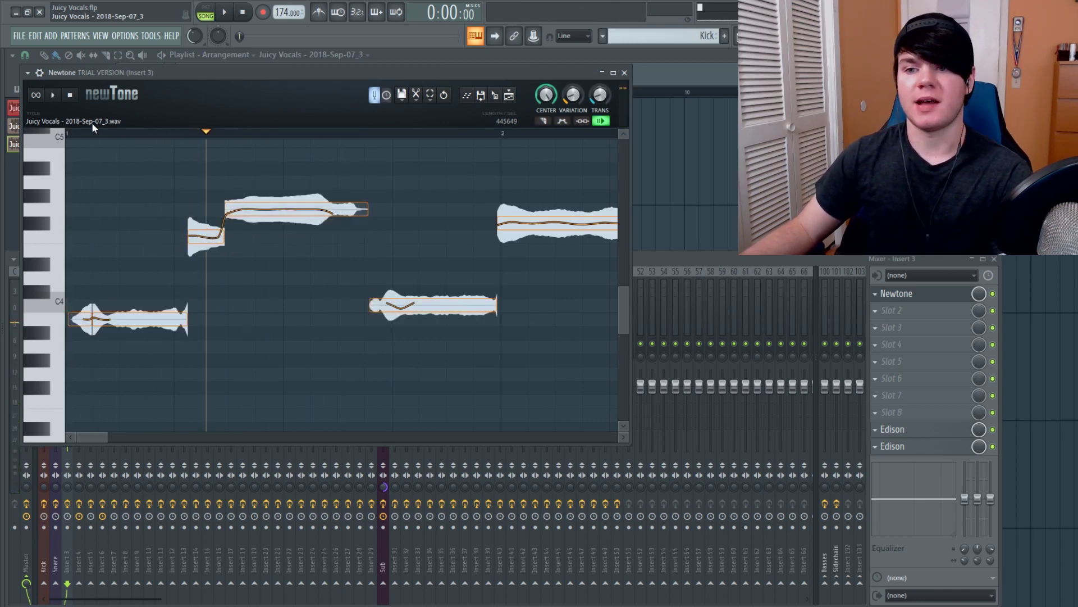
click(109, 133)
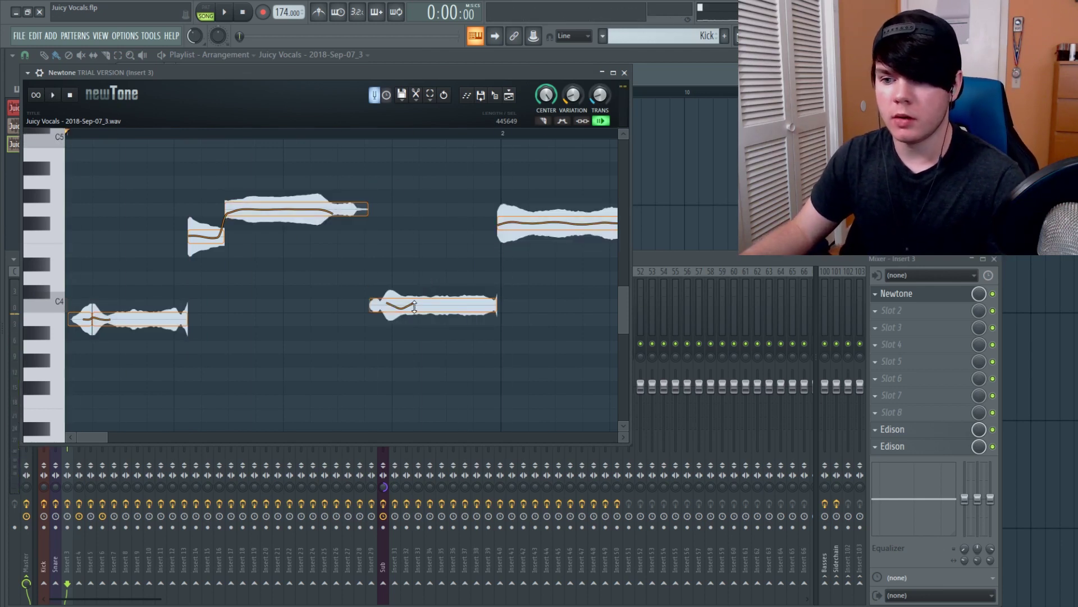
Lower the last note of bar 1 from C4 to B3 and the G4 note before it to F#4, previewing each change
drag(414, 306, 414, 320)
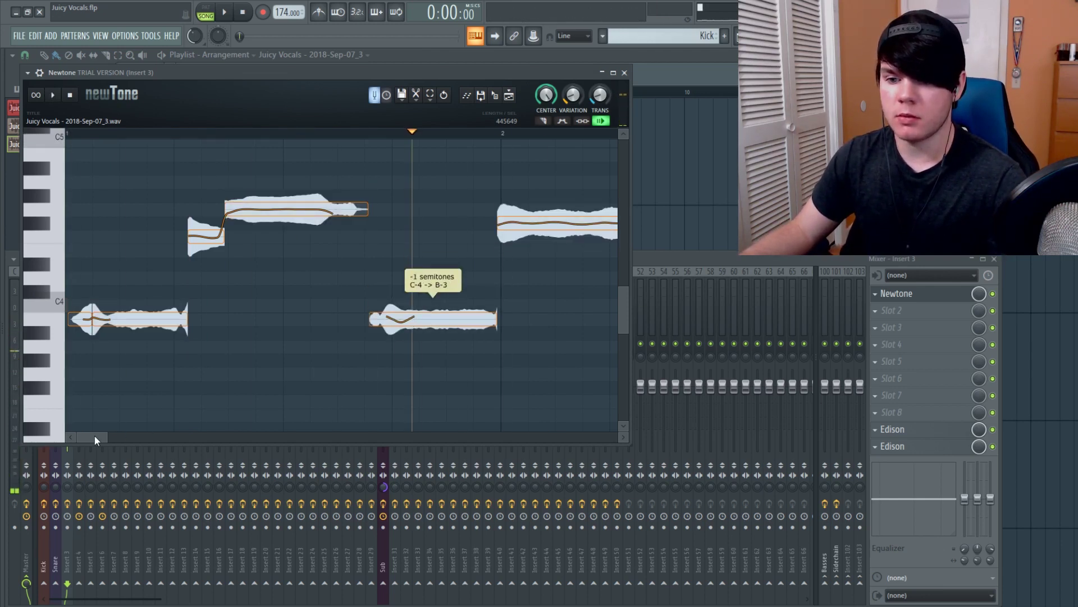
drag(108, 438, 170, 439)
key(space)
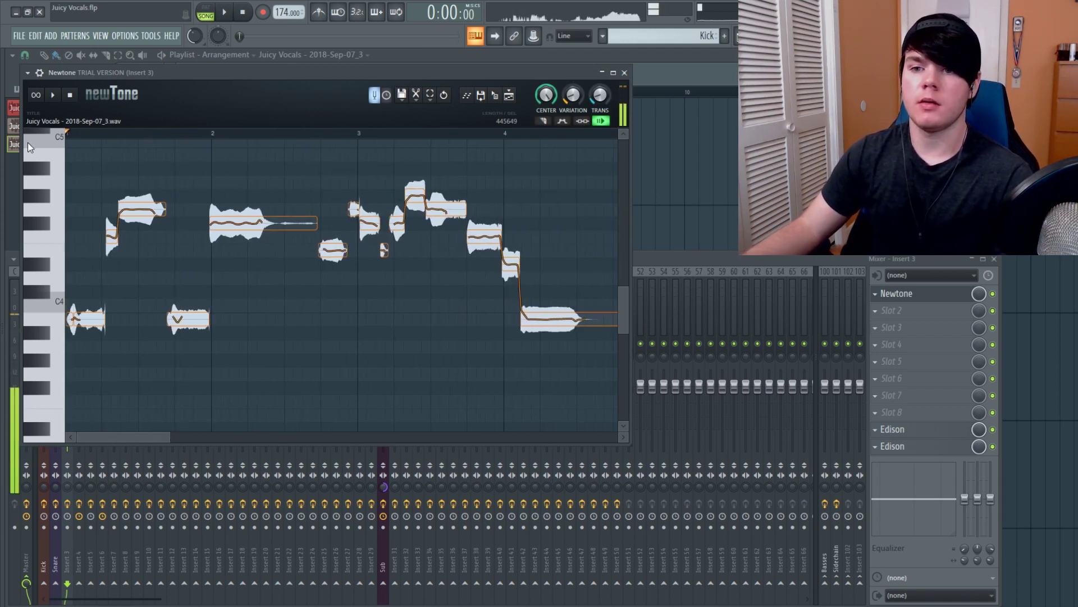
key(space)
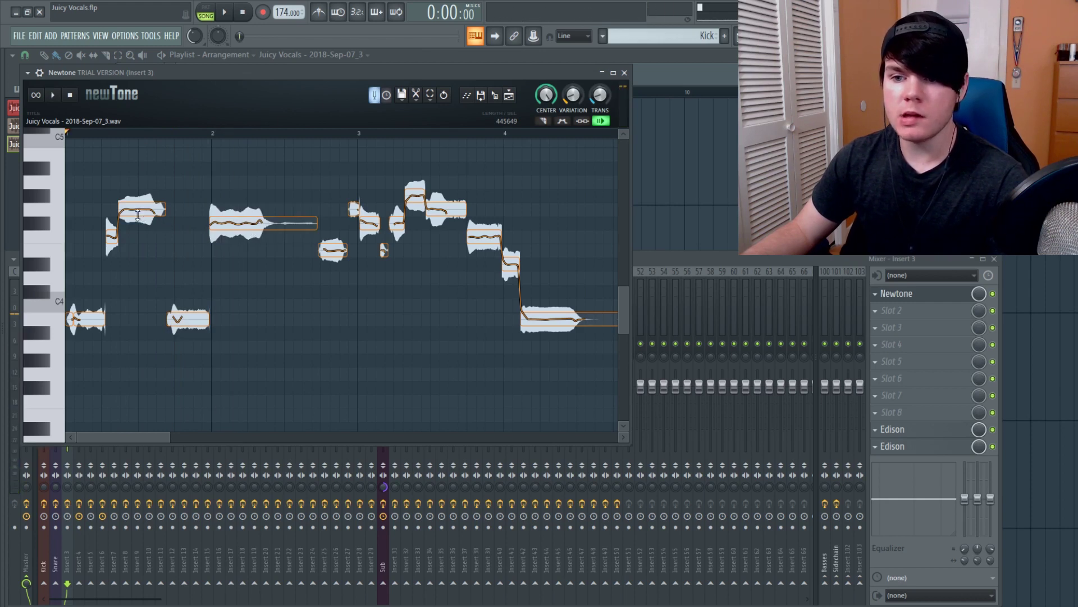
drag(137, 209, 137, 223)
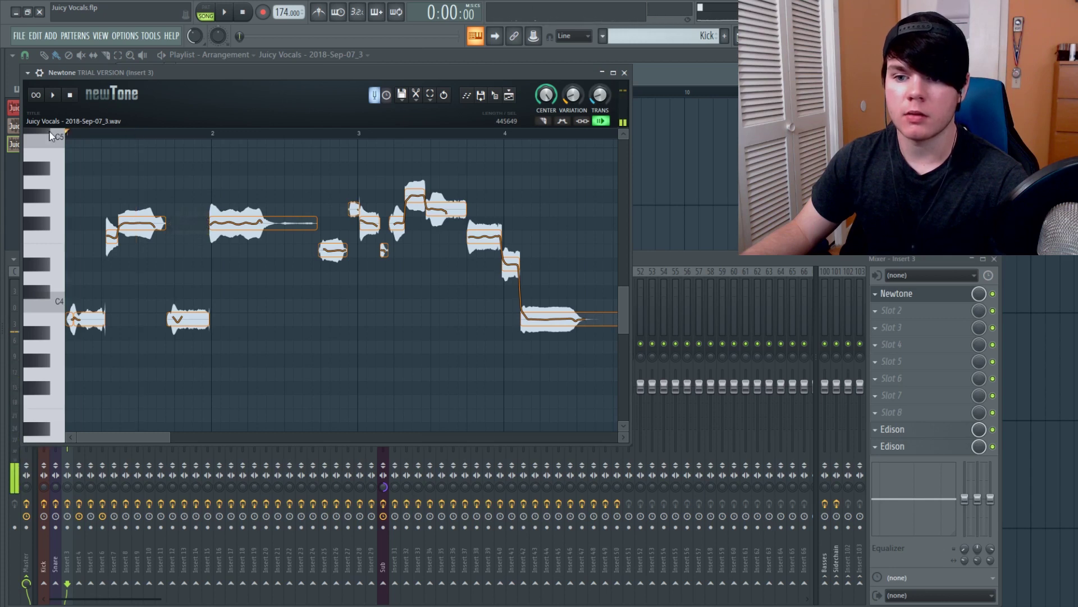
key(space)
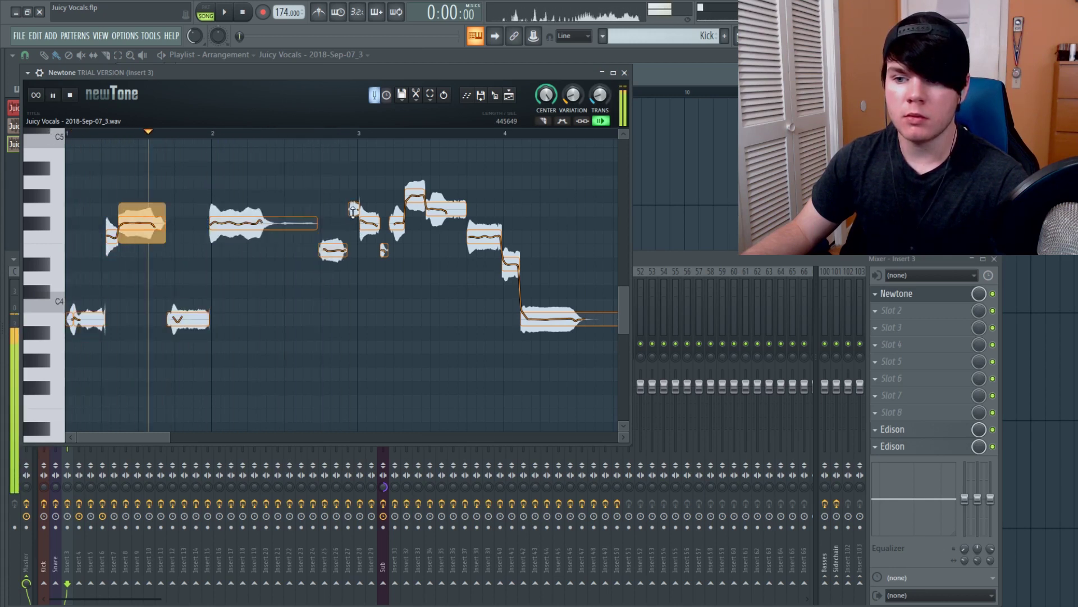
key(space)
Lower the short note just before bar 3 to F#4 and raise the tiny E4 note in bar 3 to F4, previewing each
drag(352, 211, 352, 225)
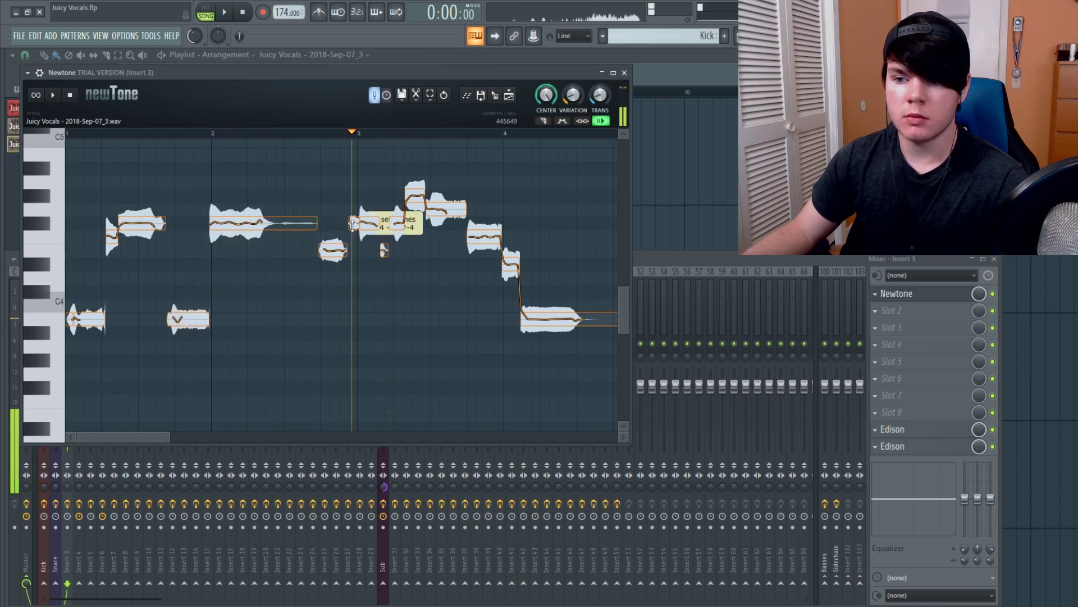
click(322, 128)
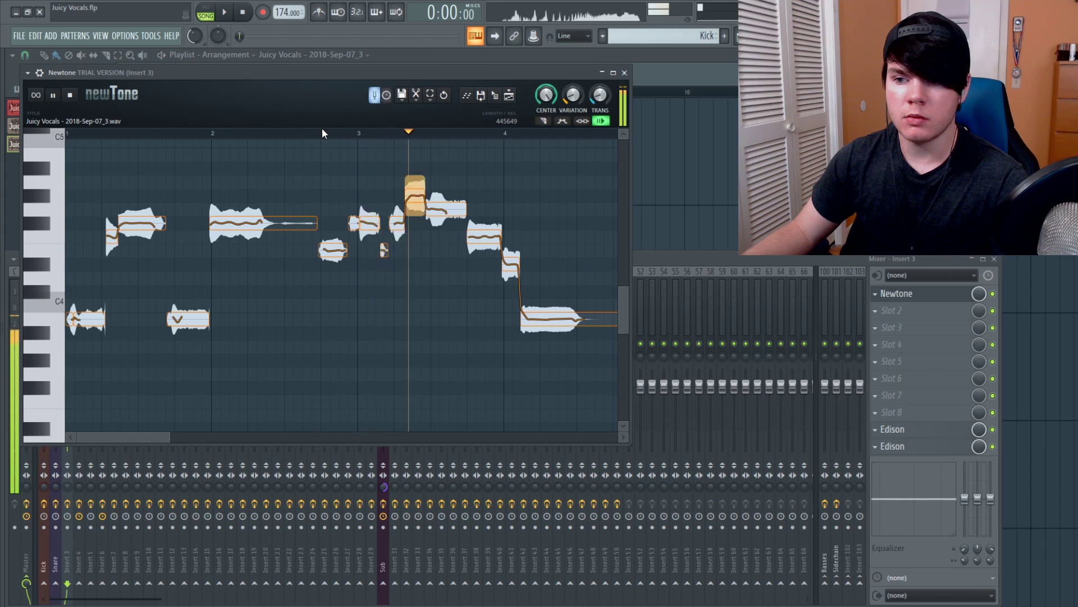
key(space)
drag(384, 250, 384, 232)
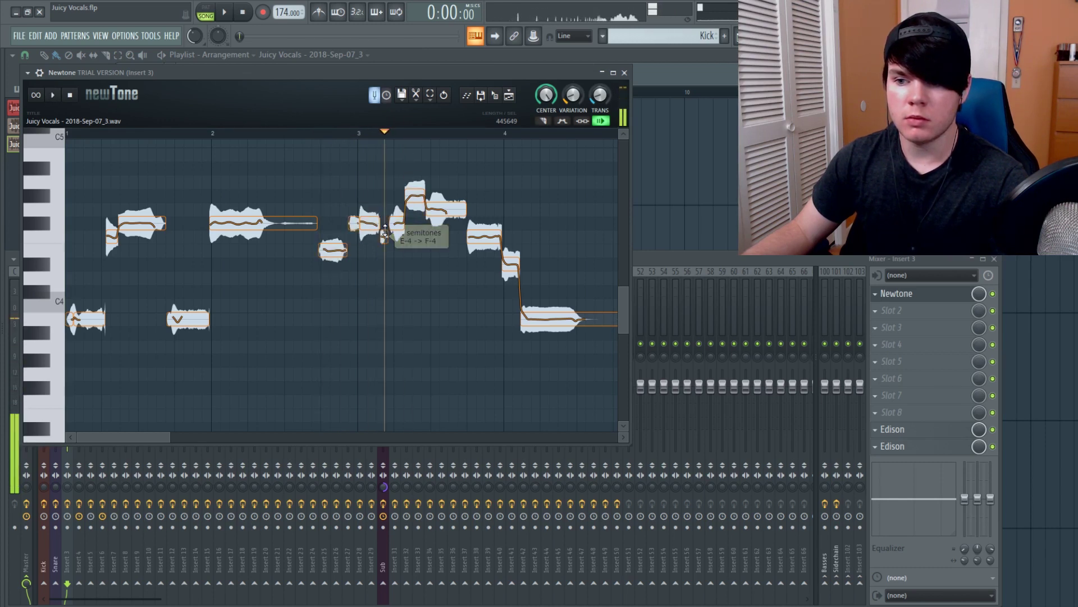
key(space)
key(space)
click(321, 133)
key(space)
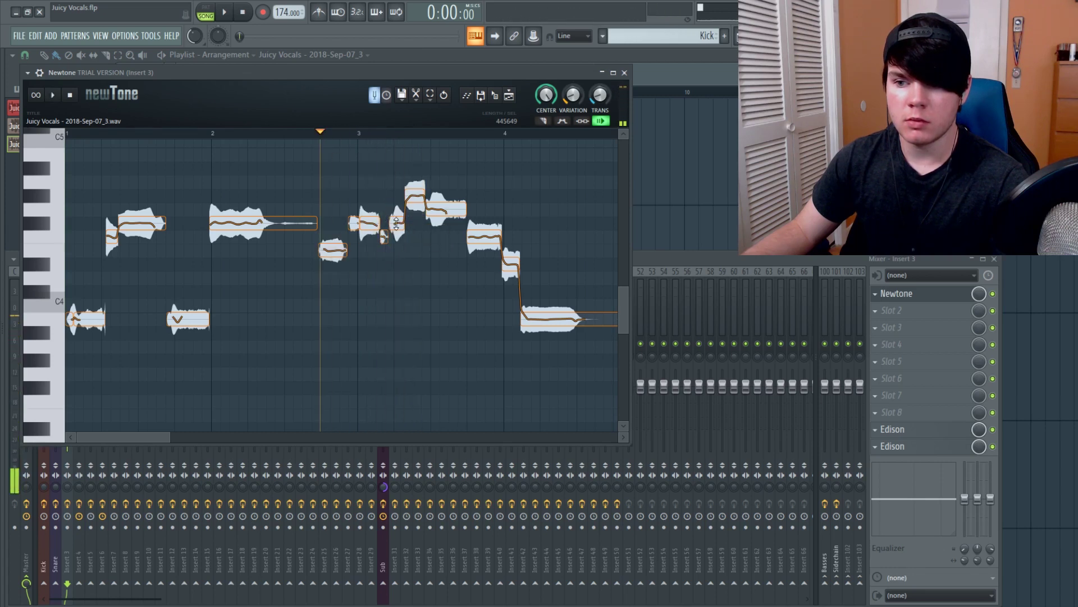
Bring the F#4 and G#4 notes in early bar 3 both to G4, and preview the vocal from the start
click(396, 223)
drag(414, 197, 411, 209)
click(38, 134)
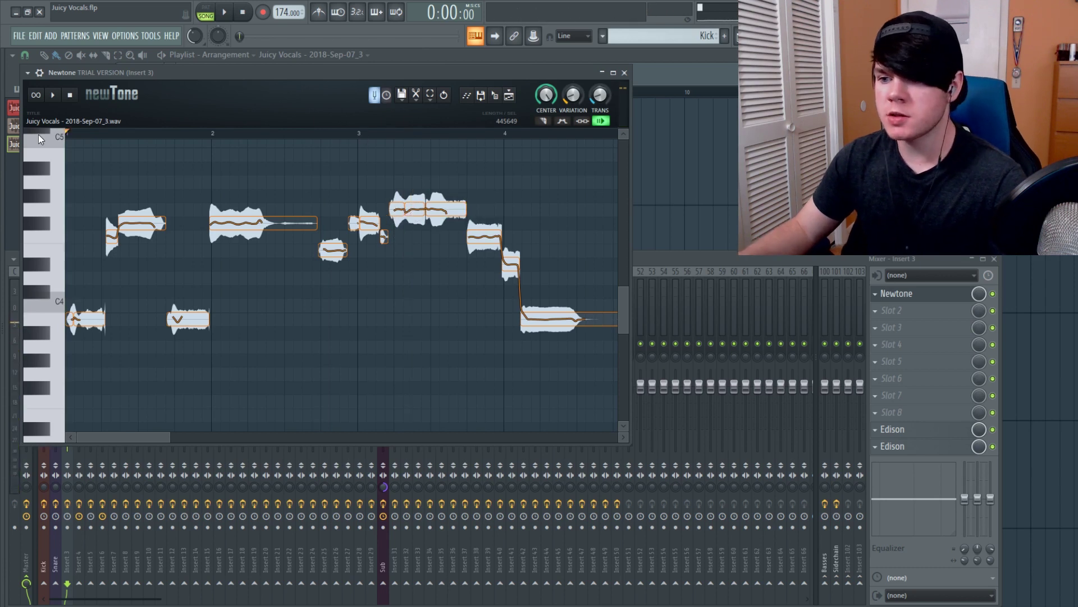
key(space)
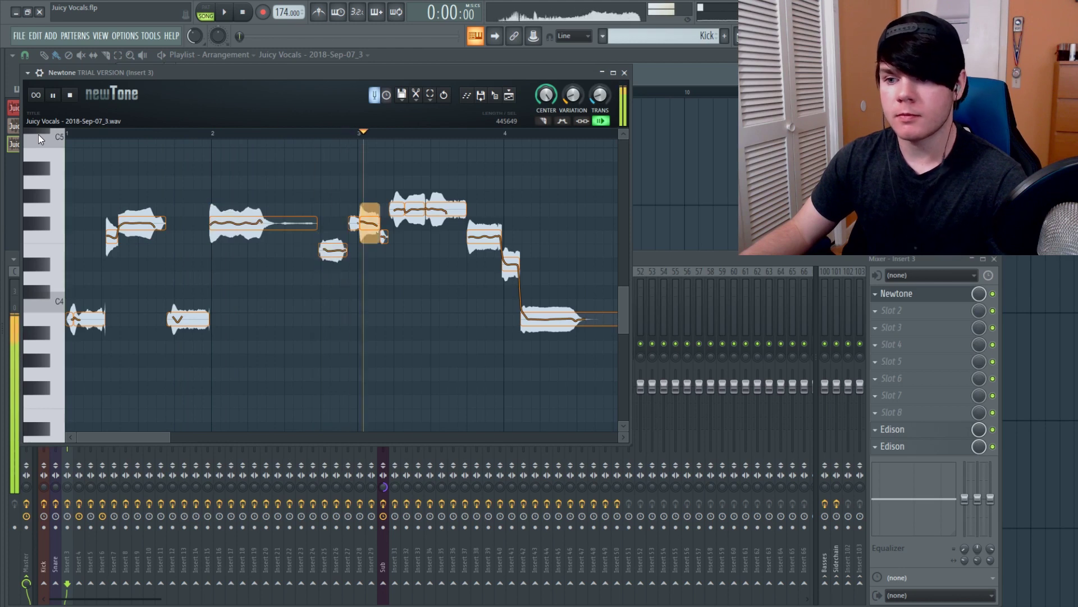
key(space)
Lower the first and third of the adjoining G4 notes in bar 3 to F#4, and replay from the start of bar 3
drag(403, 210, 440, 224)
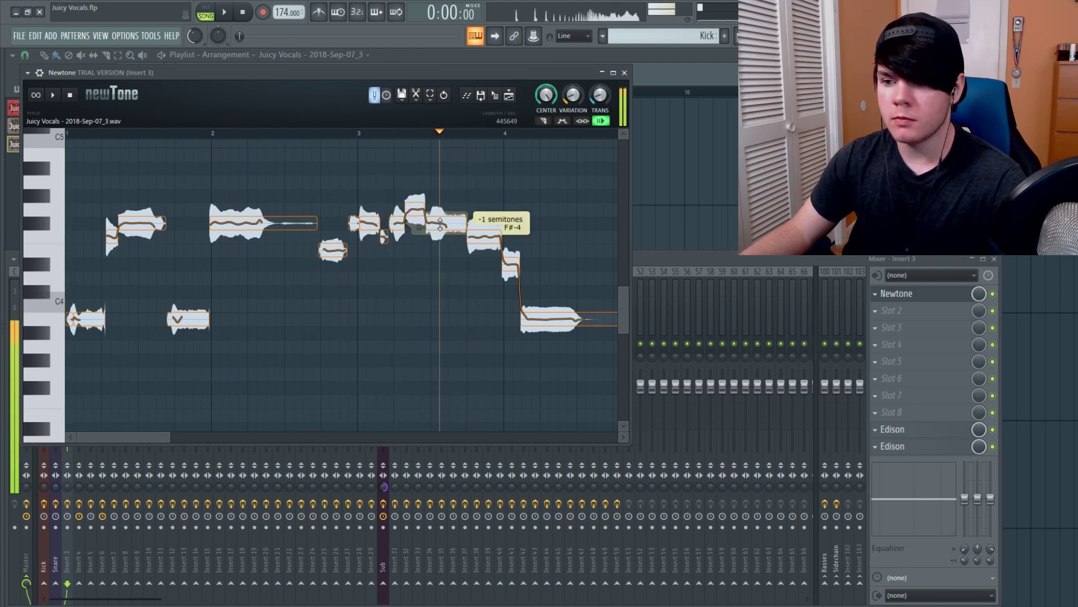
click(355, 131)
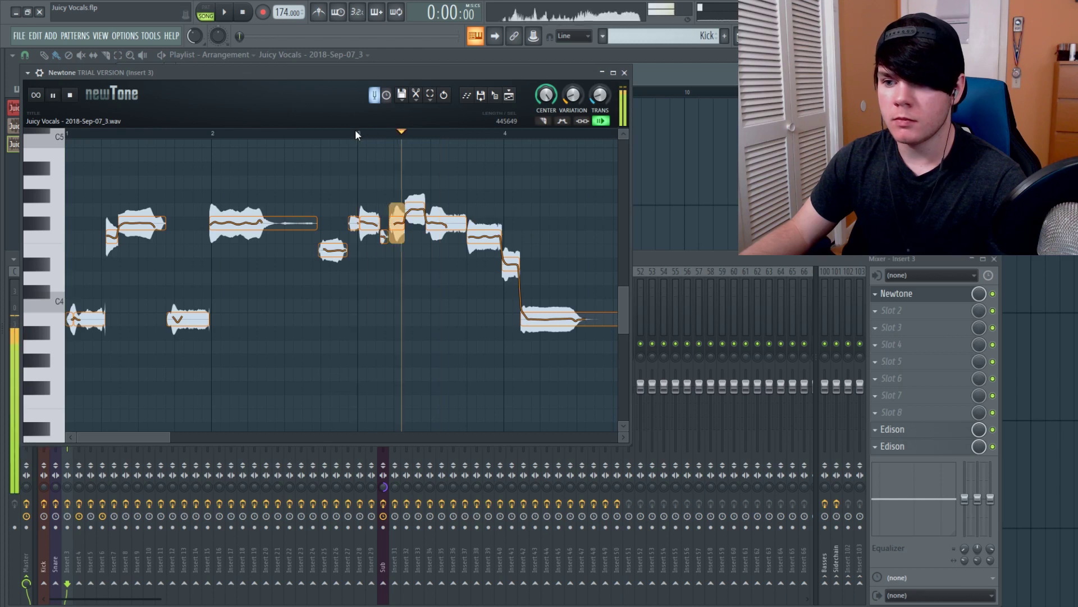
key(space)
key(space)
key(space)
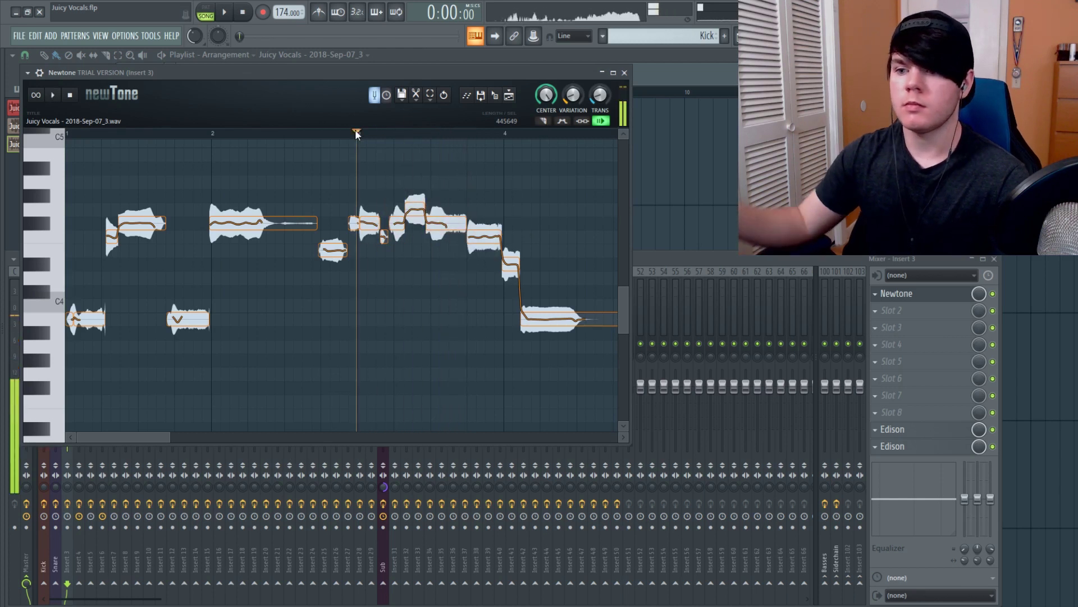
key(space)
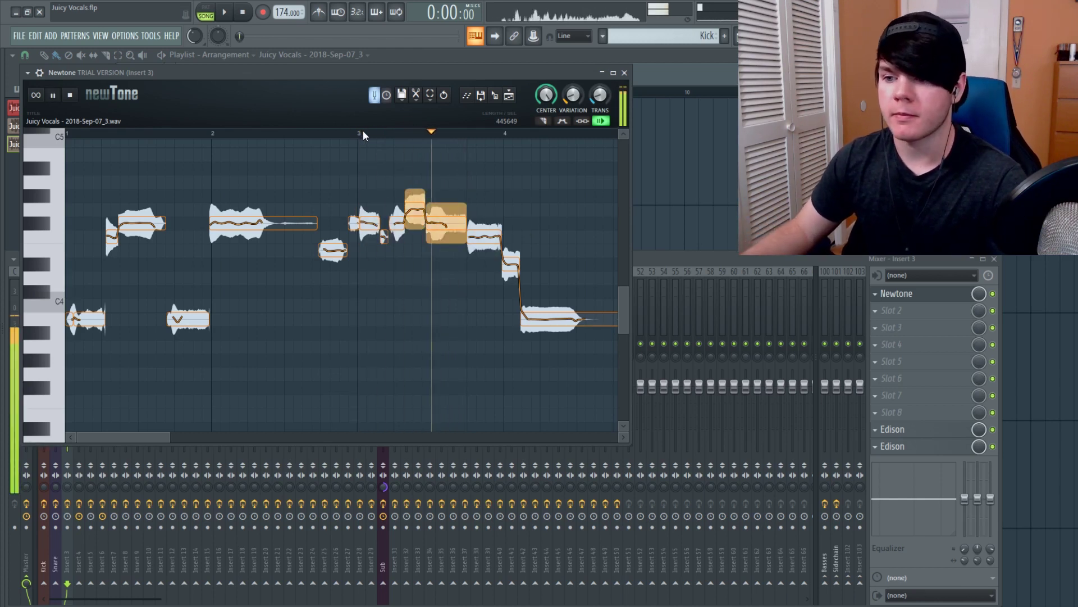
key(space)
Slice the long G4 note in bar 5 into two notes with cut mode, and turn cut mode off
drag(167, 438, 199, 444)
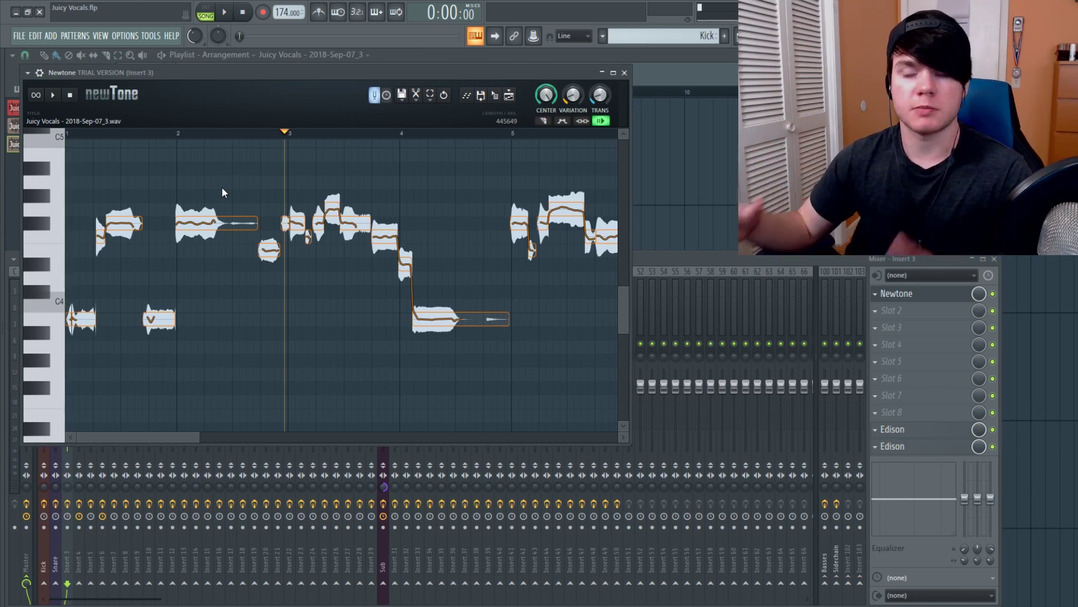
scroll(432, 203, right, 3)
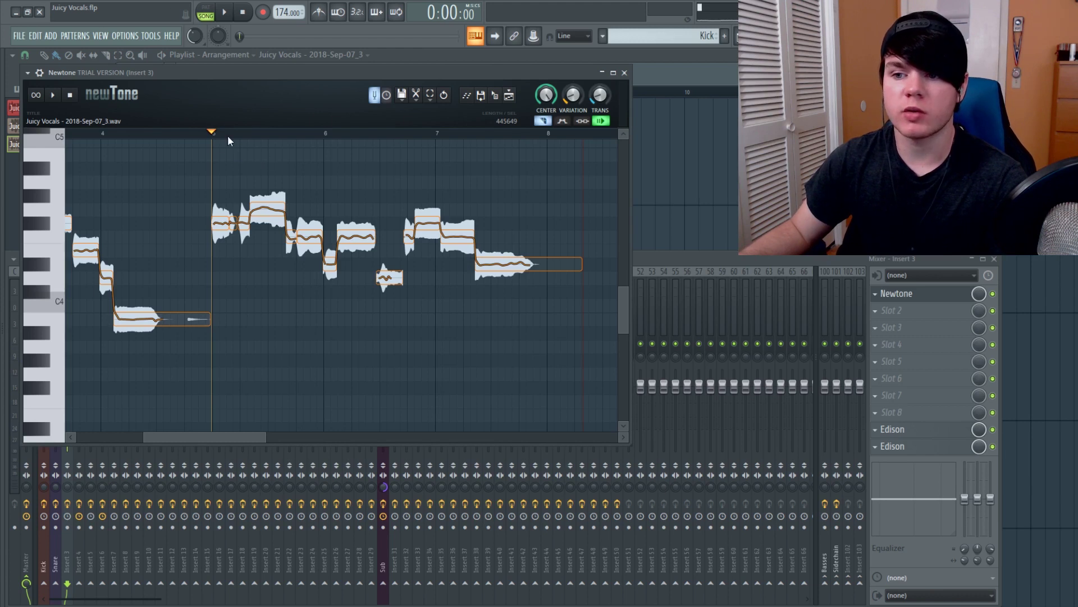
key(space)
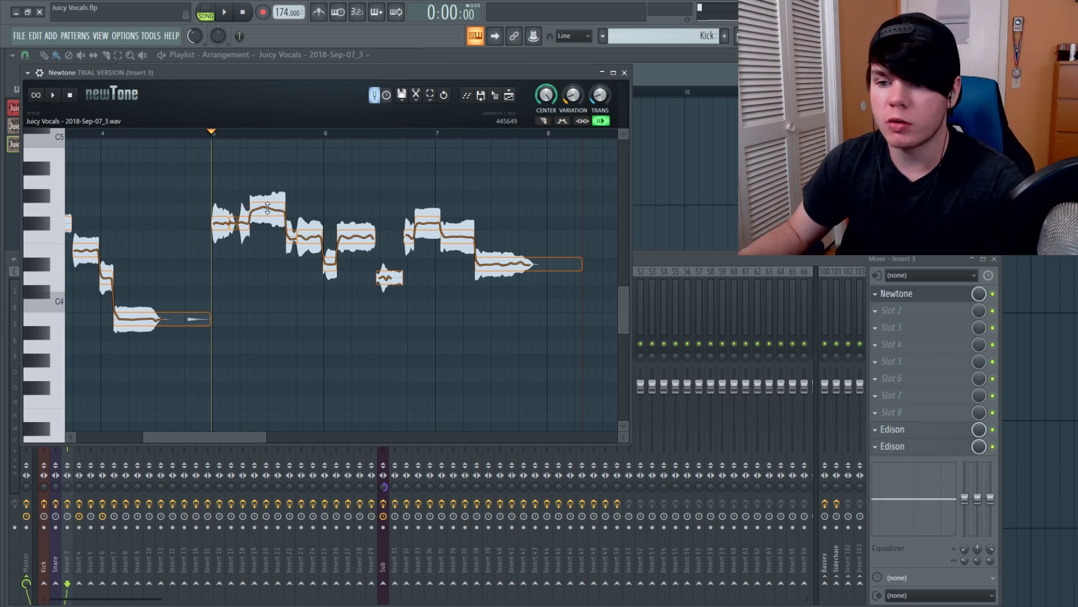
click(419, 98)
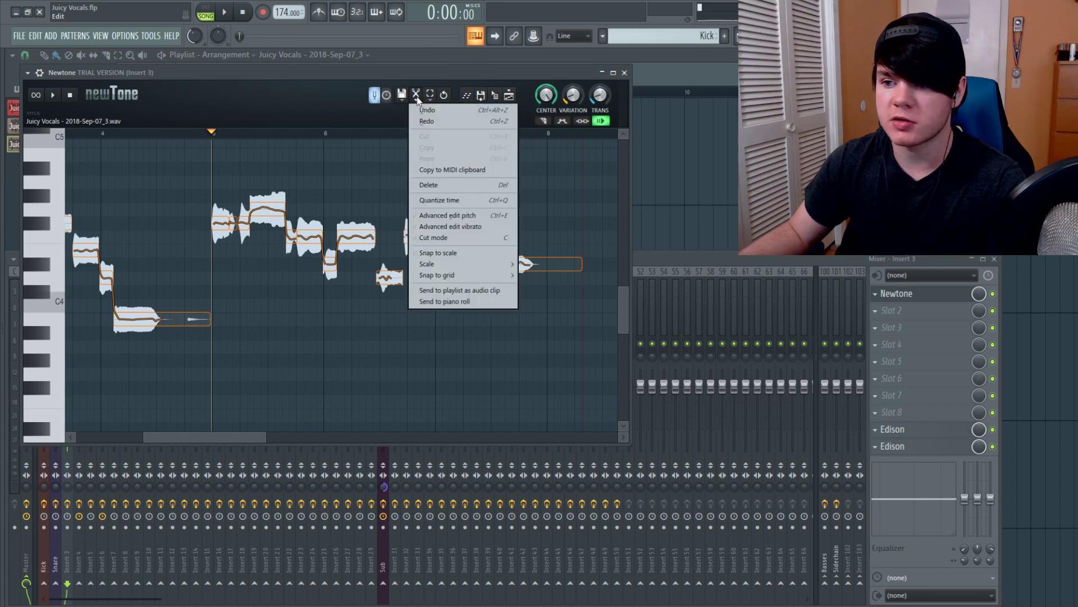
click(444, 238)
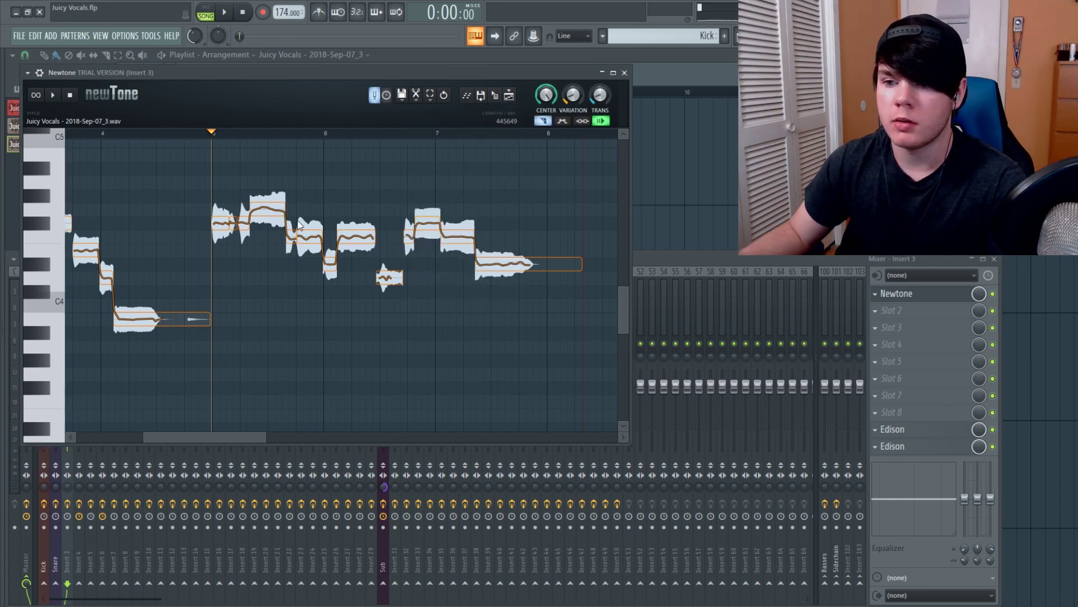
click(273, 215)
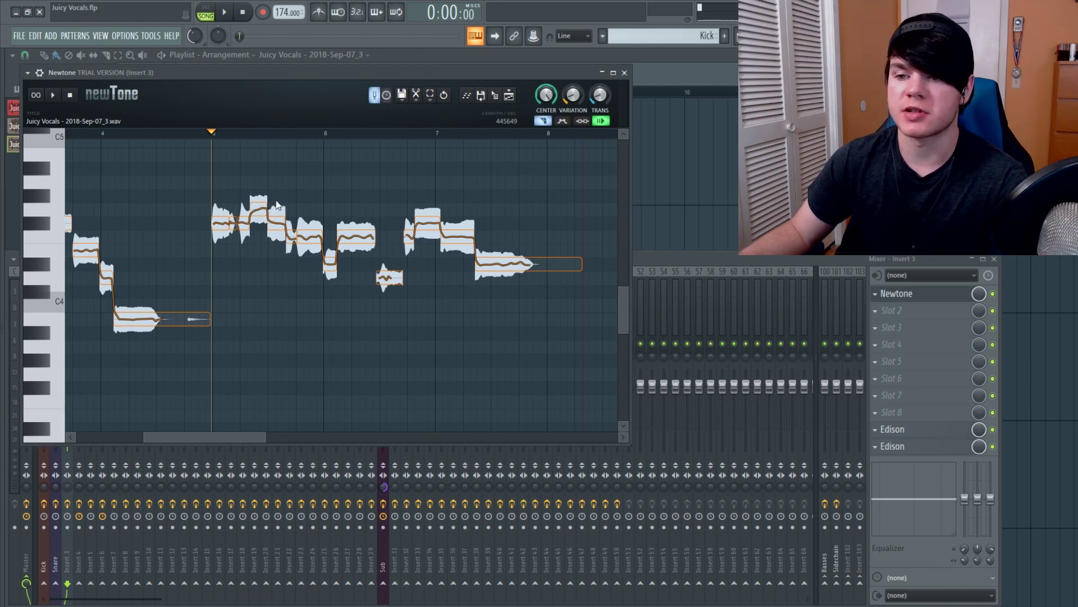
click(416, 99)
click(433, 231)
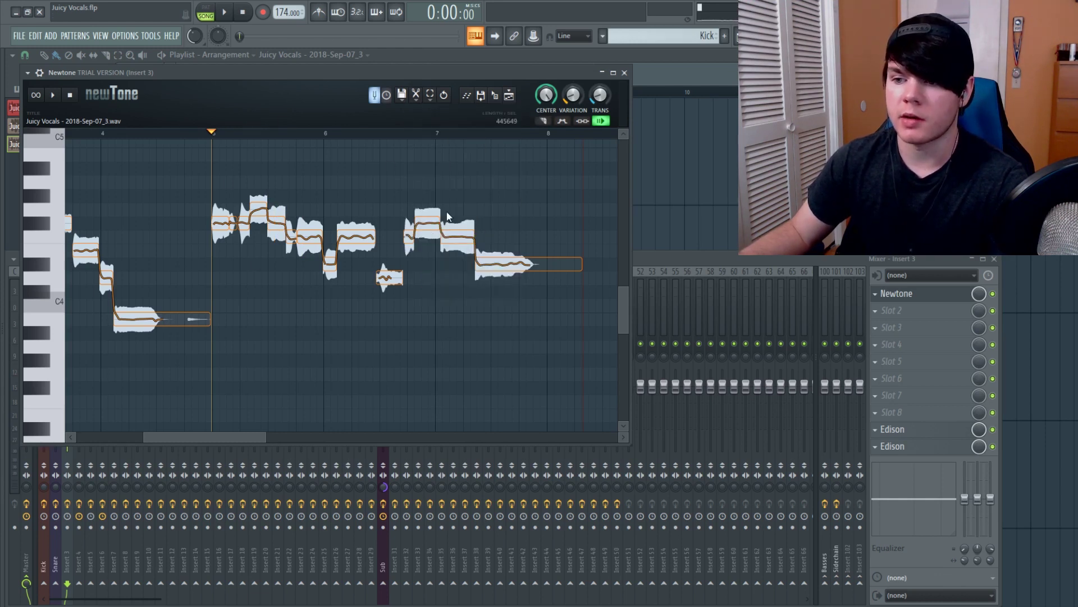
Preview the vocal from bar 5, and listen to the final held note in bar 7
click(211, 130)
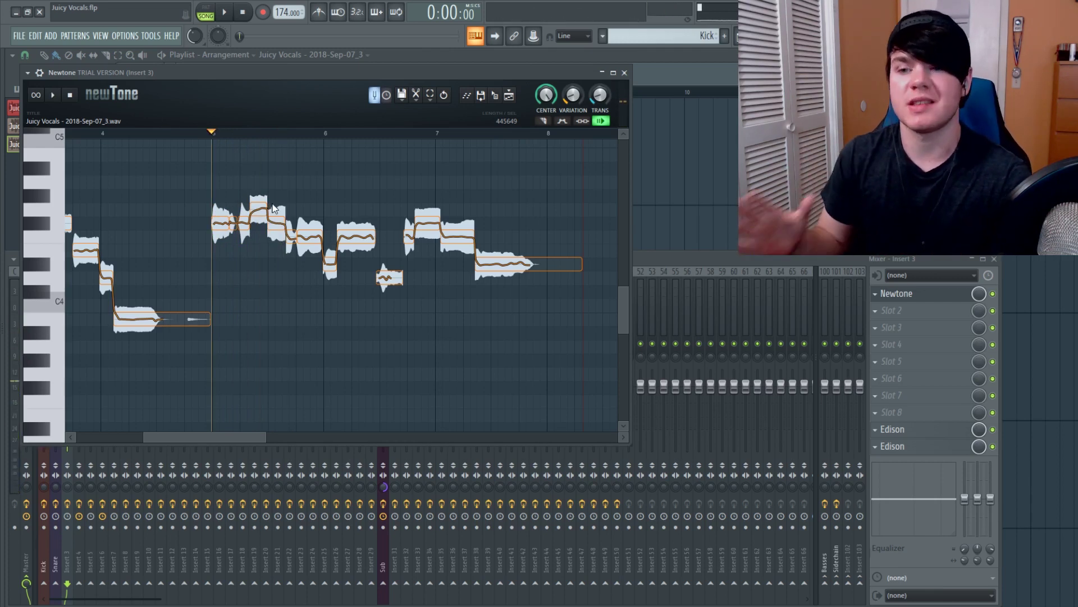
key(space)
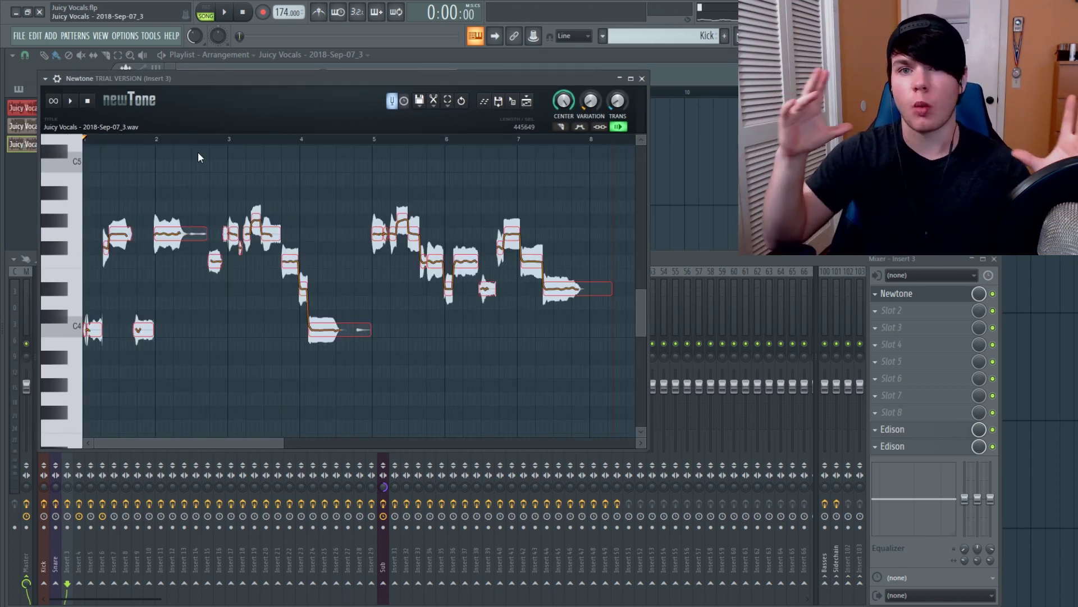
drag(596, 422, 83, 190)
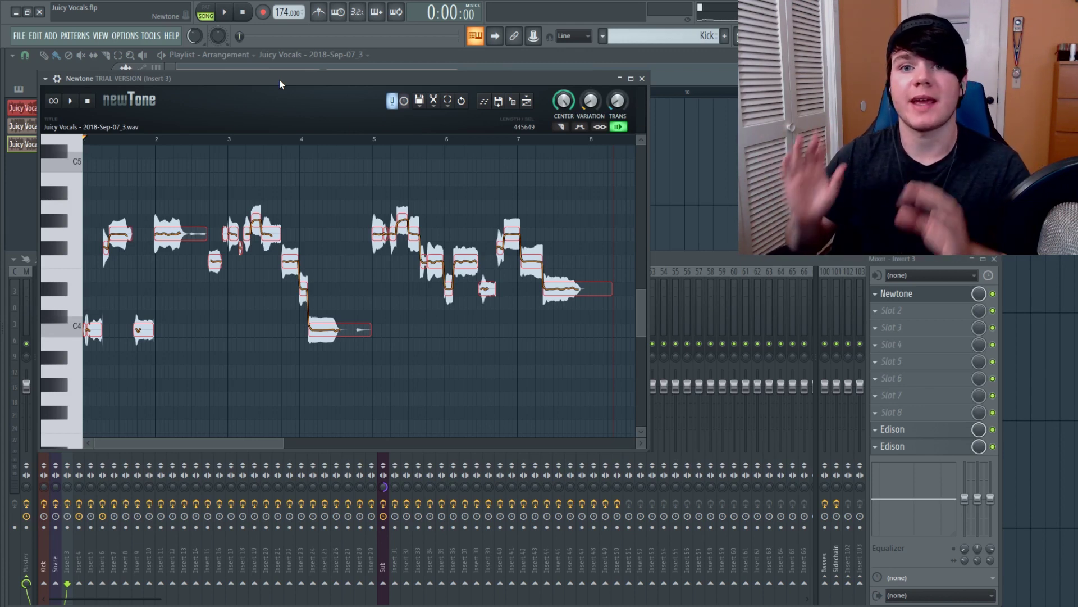
key(space)
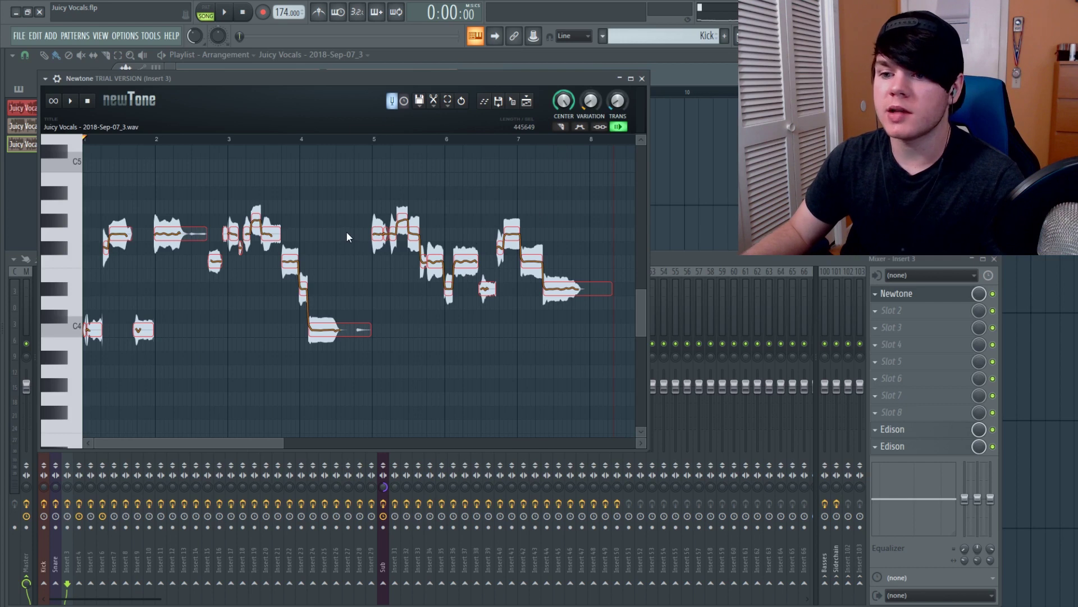
click(549, 139)
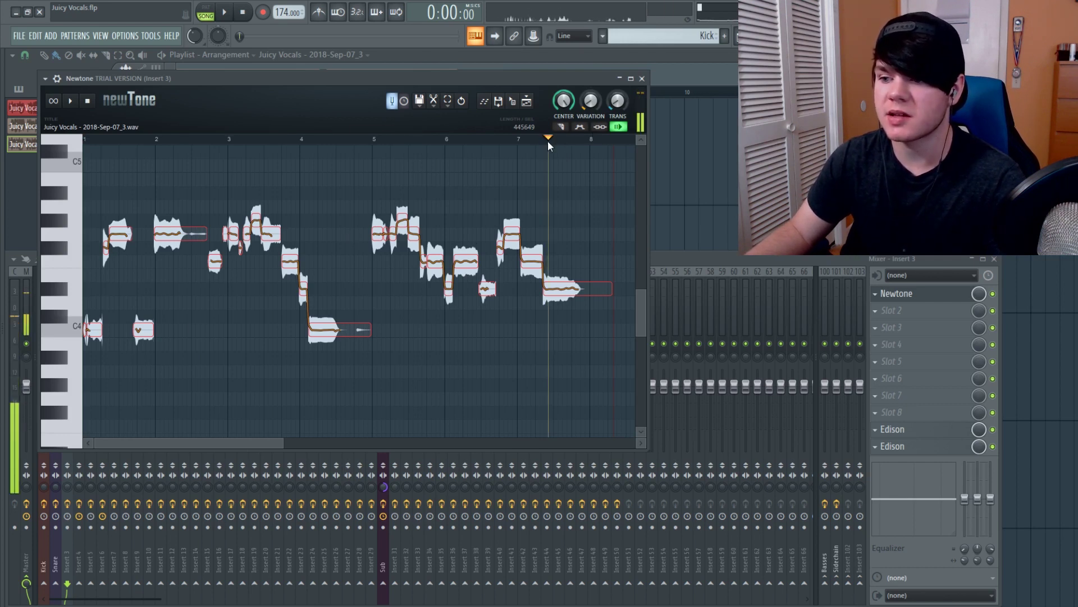
click(544, 139)
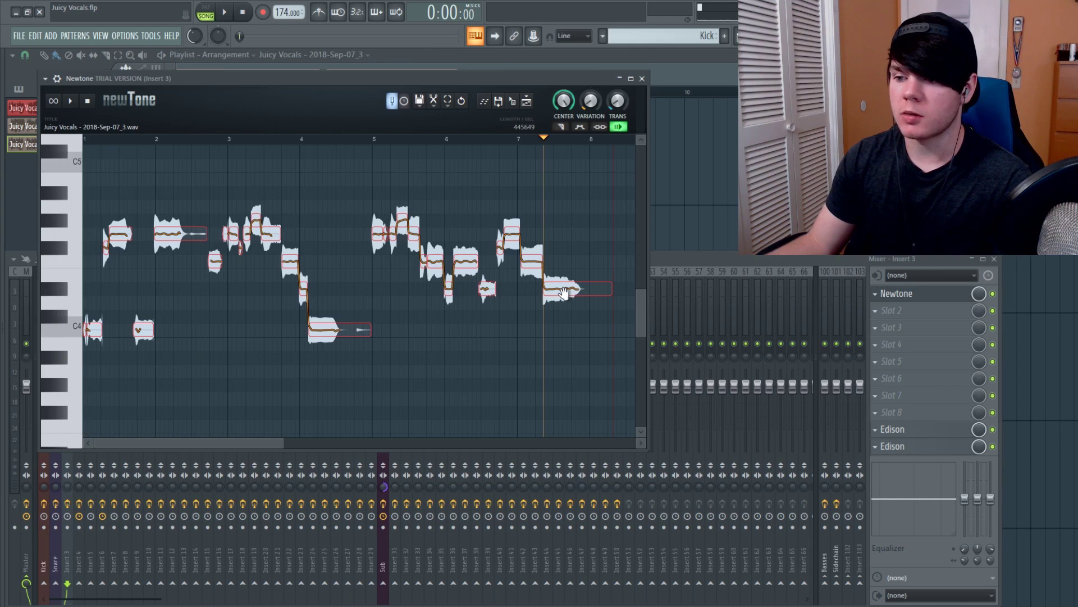
Enable advanced pitch editing for the final held note in bar 7 and set its variation to 149.32%
scroll(560, 288, up, 3)
mouse_move(297, 297)
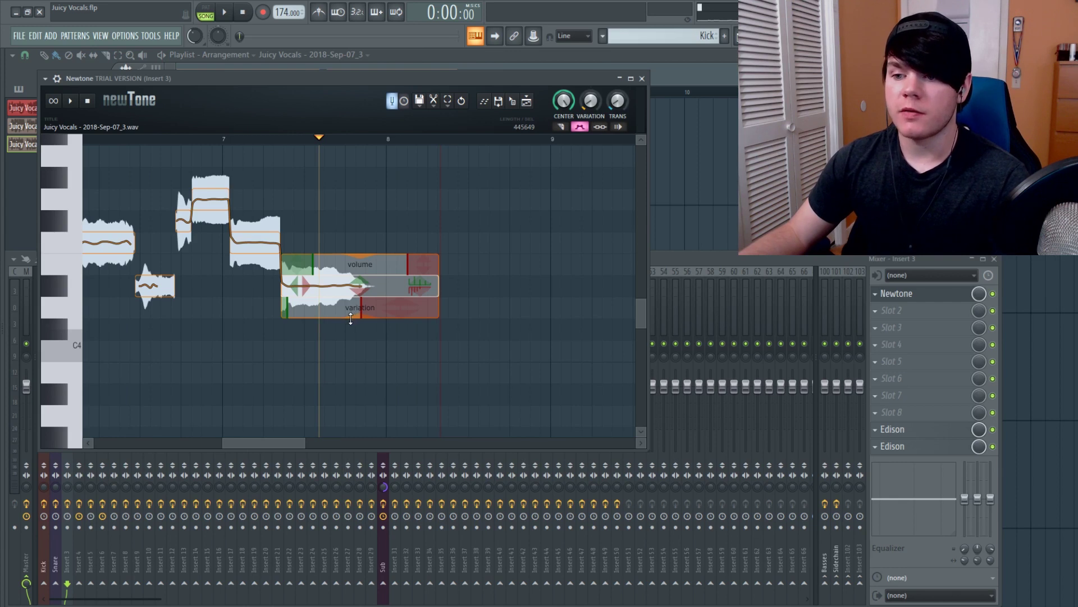
drag(352, 318, 353, 318)
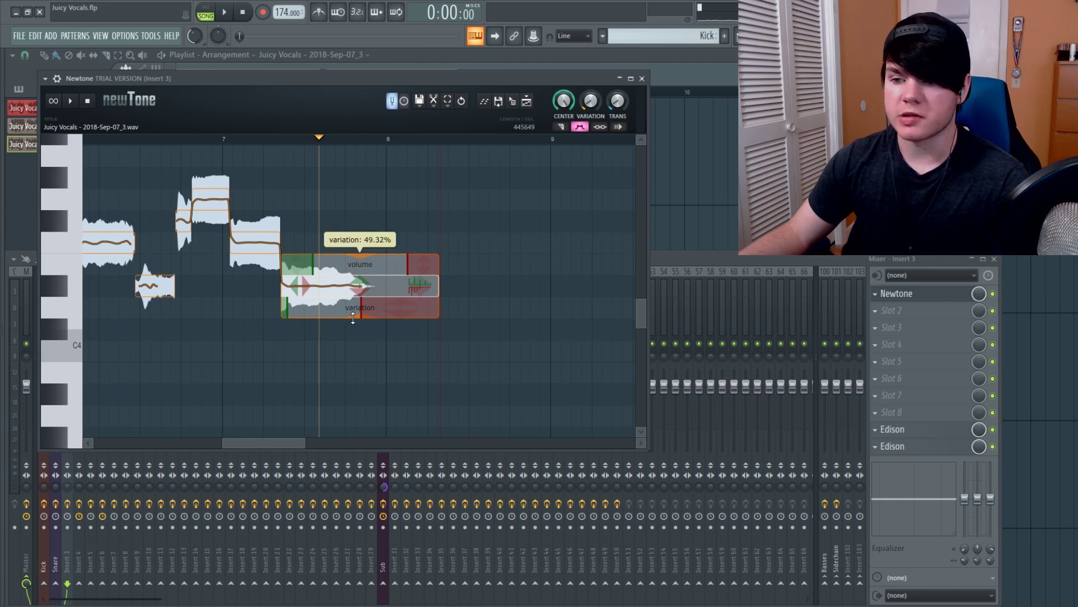
drag(351, 276, 349, 308)
drag(351, 217, 341, 413)
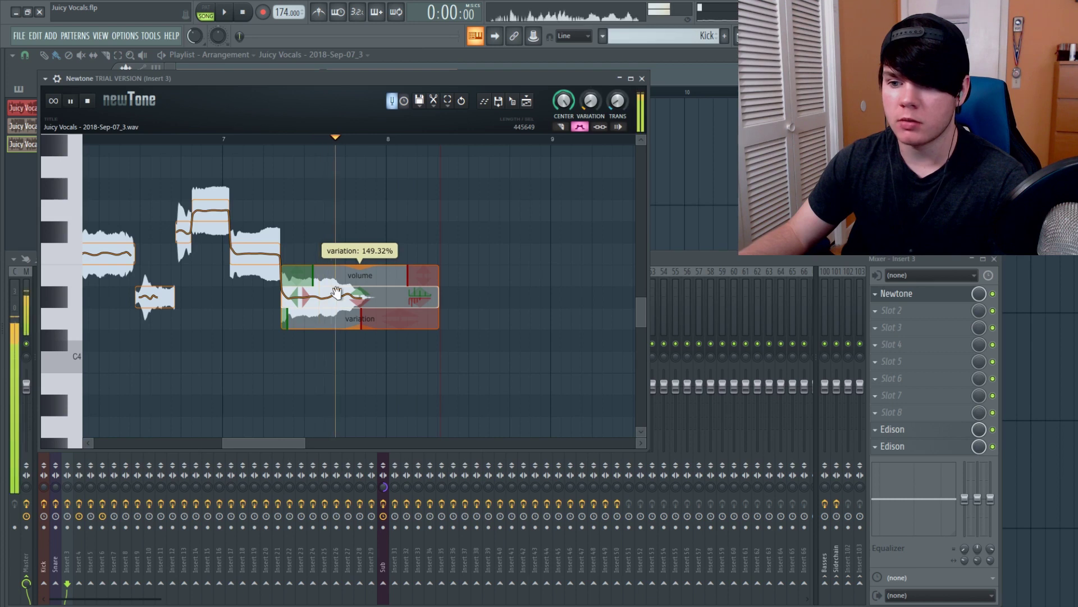
Replay the final note from its start and reduce its variation until the pitch curve is flat
click(285, 140)
key(space)
key(space)
key(space)
scroll(348, 314, down, 1)
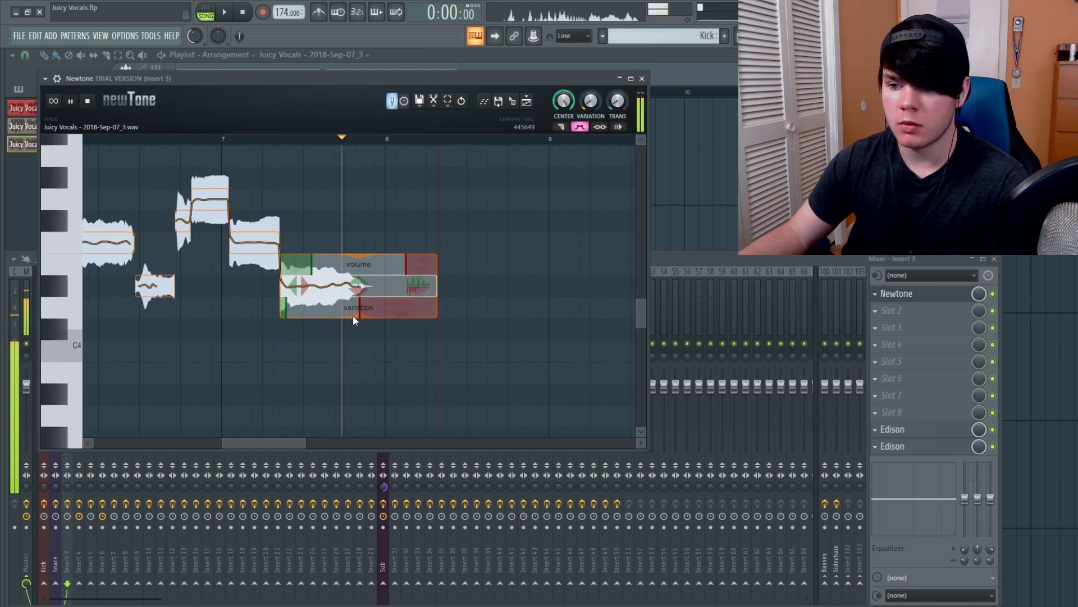
key(space)
scroll(349, 315, up, 1)
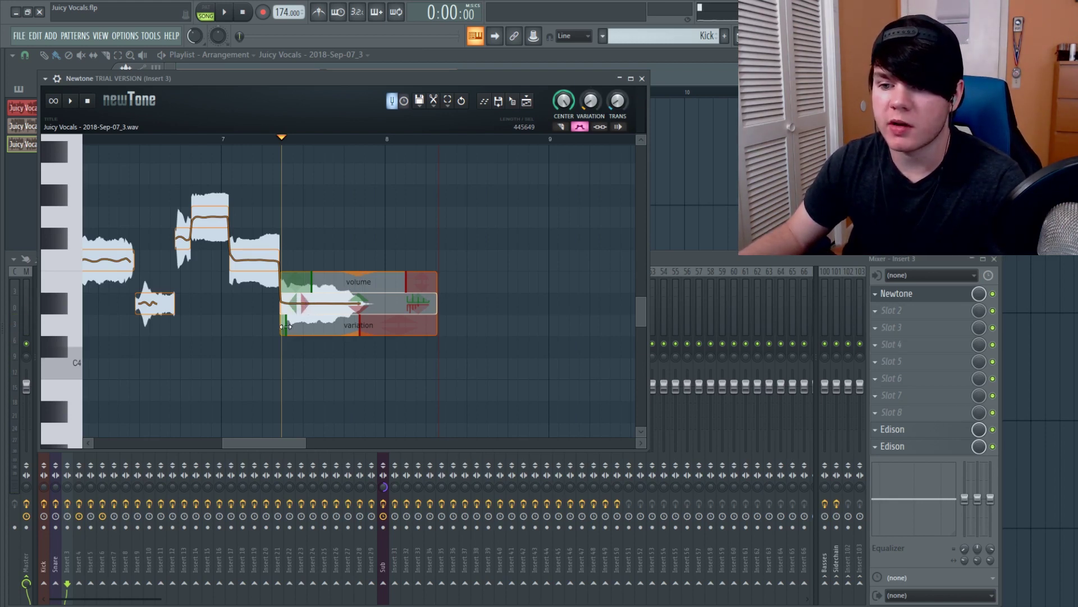
Adjust the final note's variation fade-in to a short ramp and set its fade-out gain to 0.00%
drag(311, 326, 291, 326)
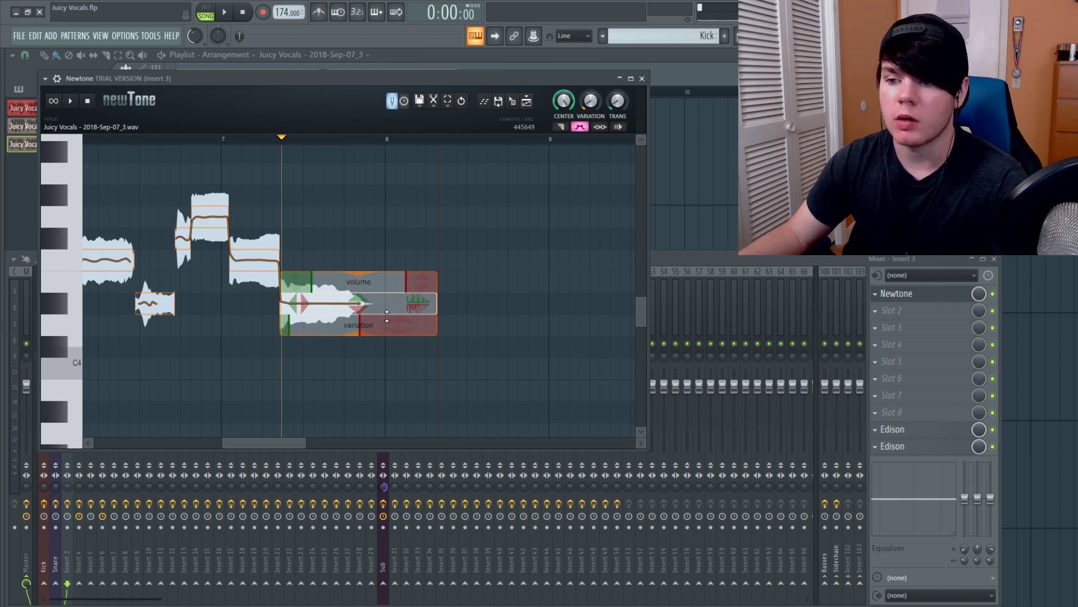
drag(314, 322, 317, 325)
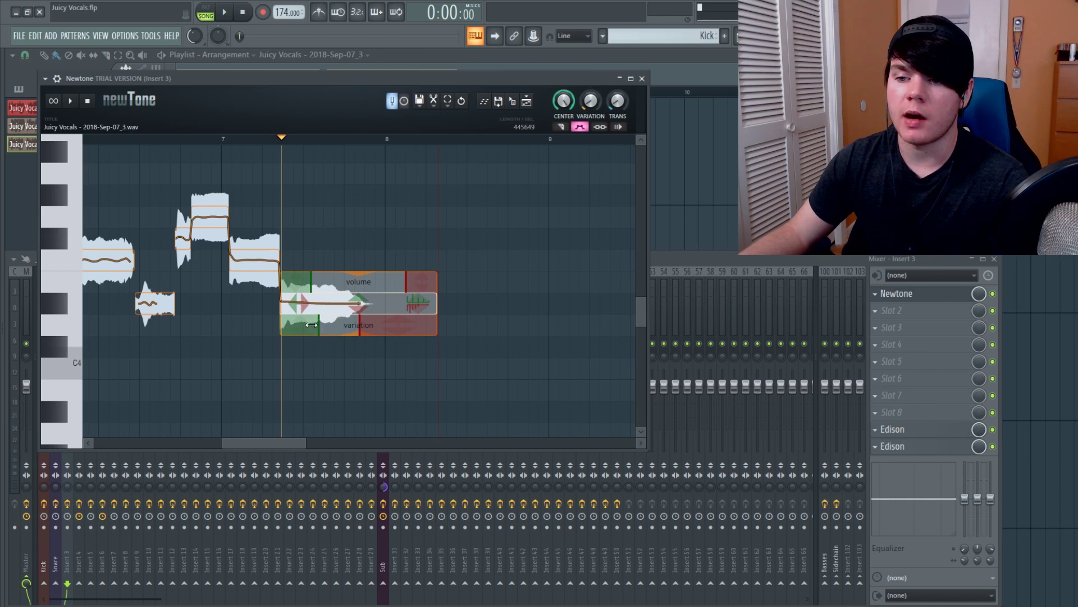
drag(283, 281, 301, 267)
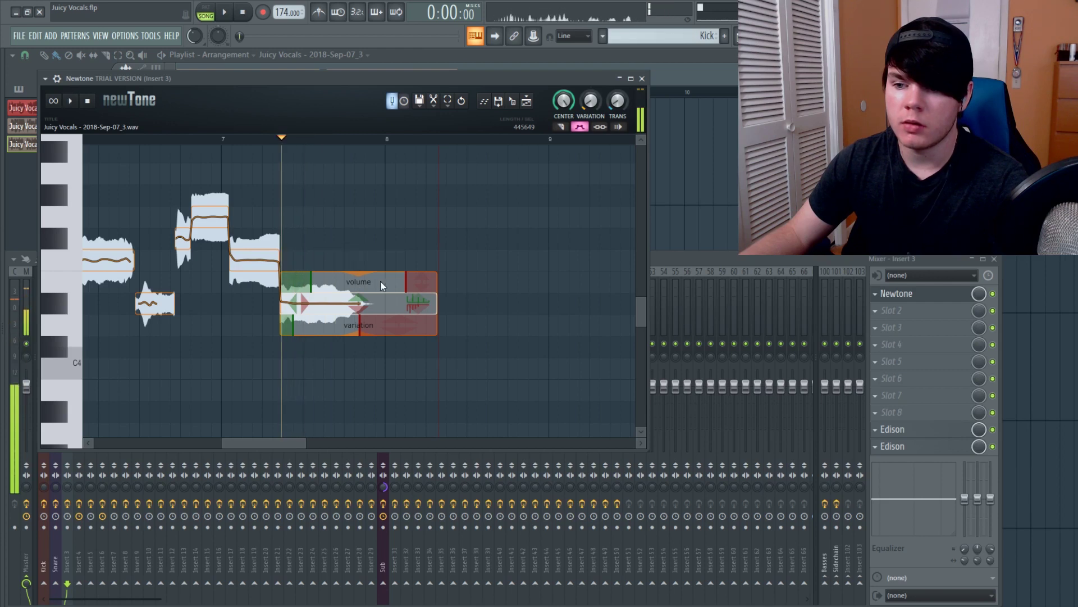
drag(424, 278, 425, 268)
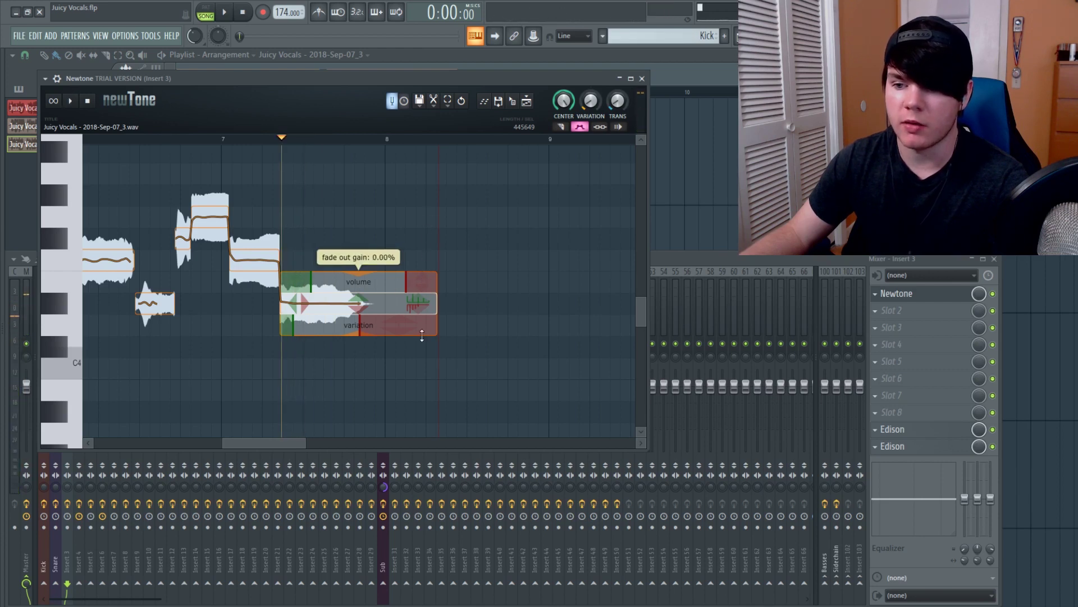
drag(378, 312, 378, 312)
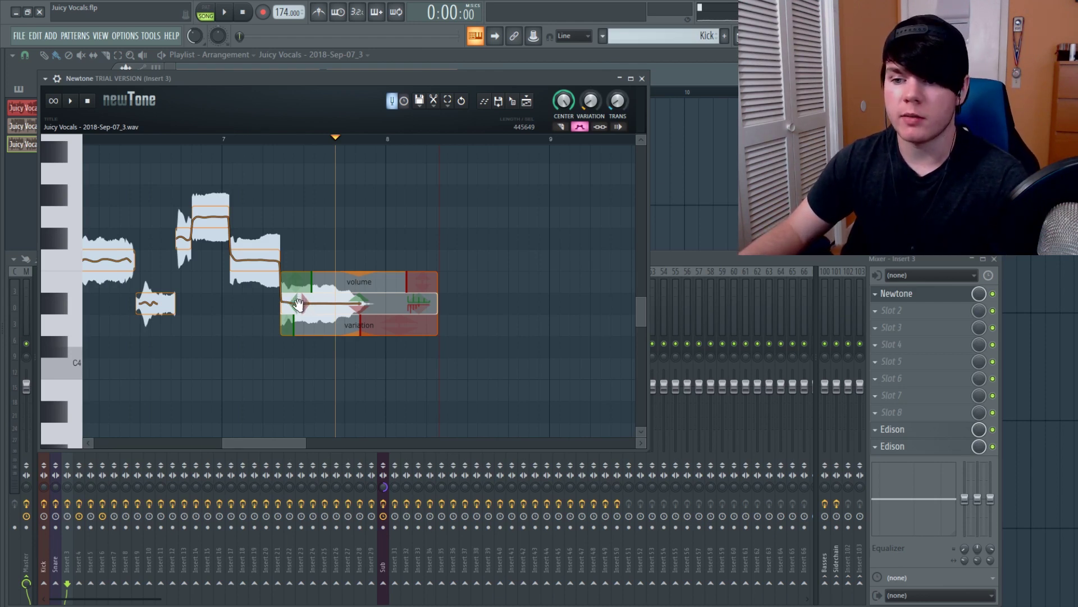
Try shifting the final note's start later so the preceding note lengthens, preview it, and restore the original start
drag(299, 304, 318, 302)
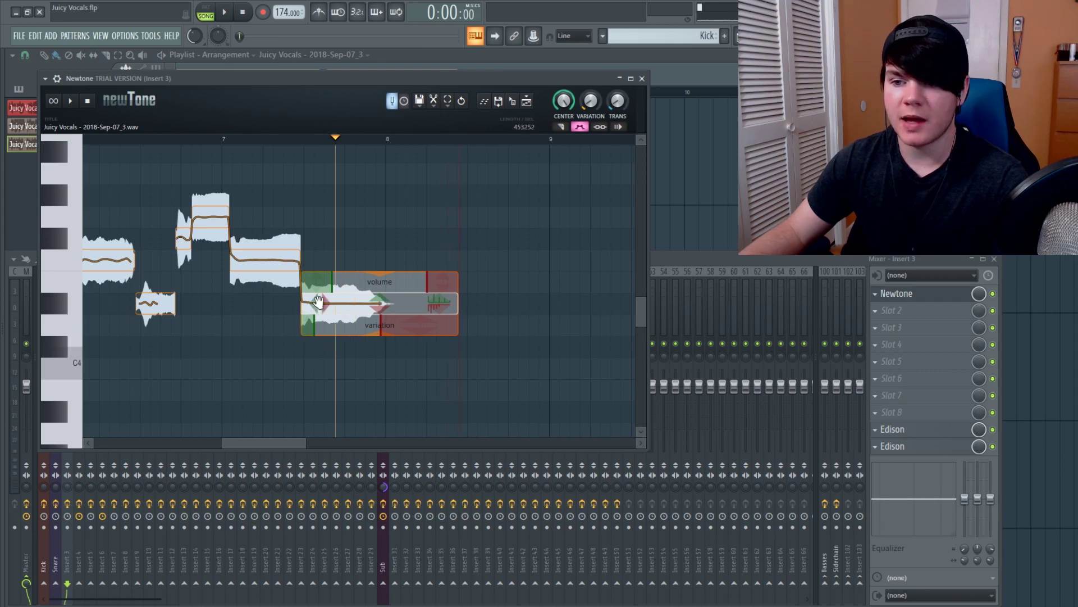
mouse_move(327, 315)
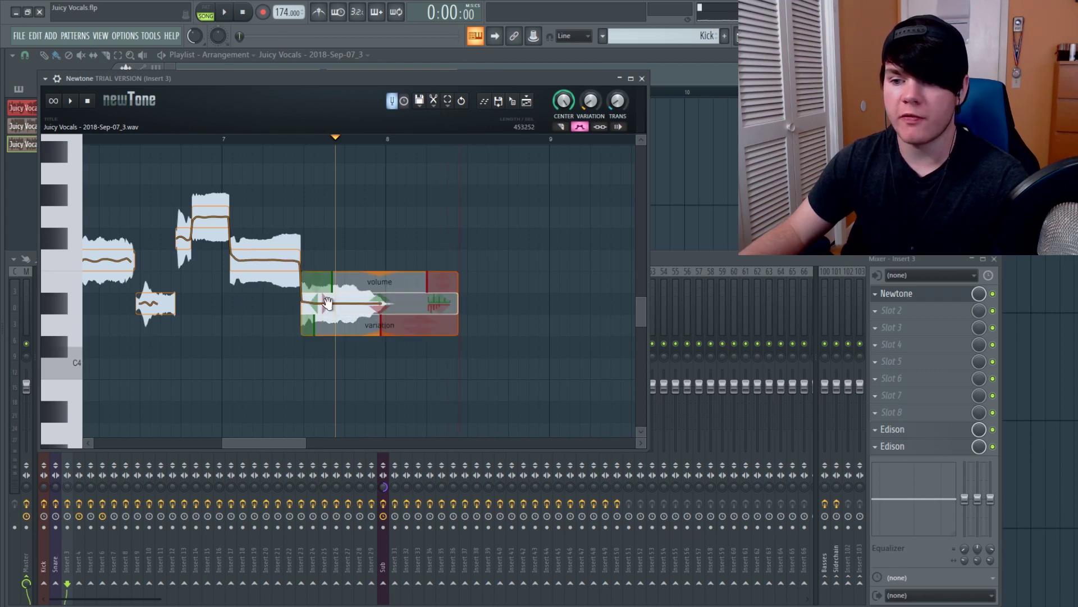
click(158, 138)
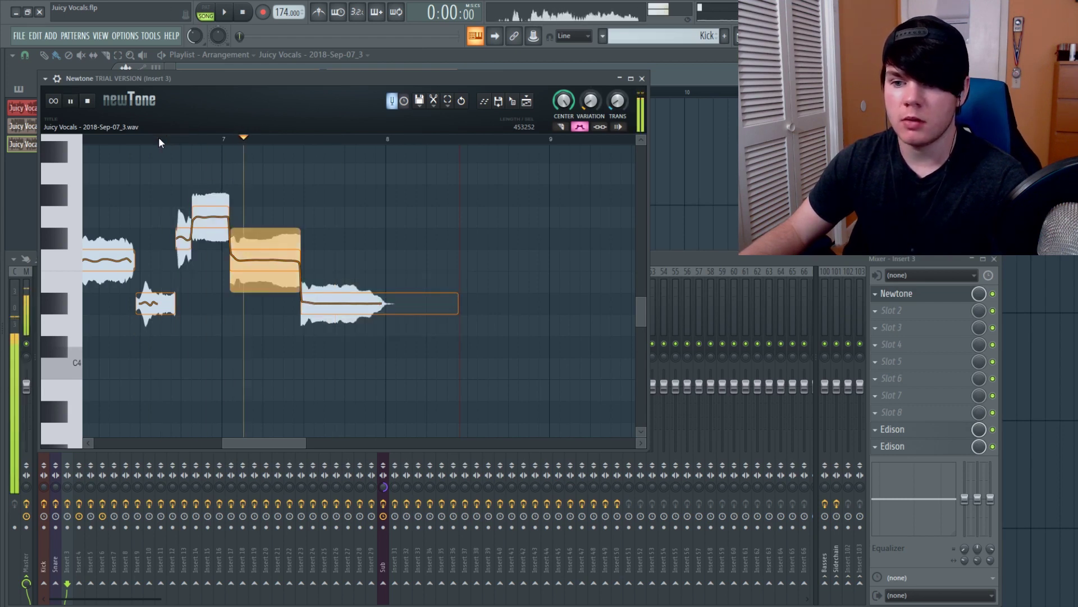
key(space)
mouse_move(334, 309)
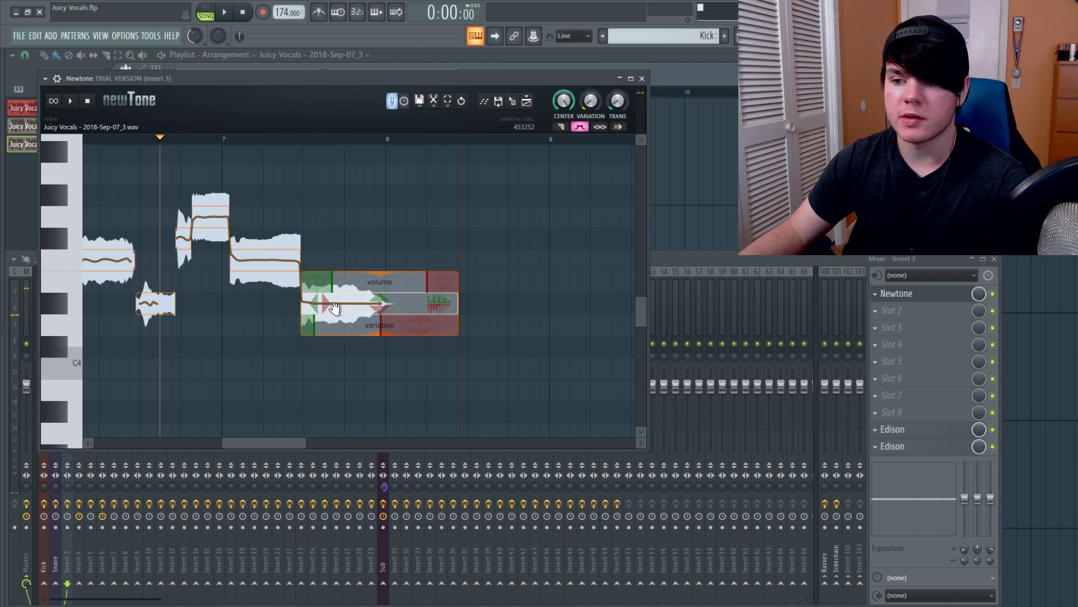
drag(316, 305, 291, 305)
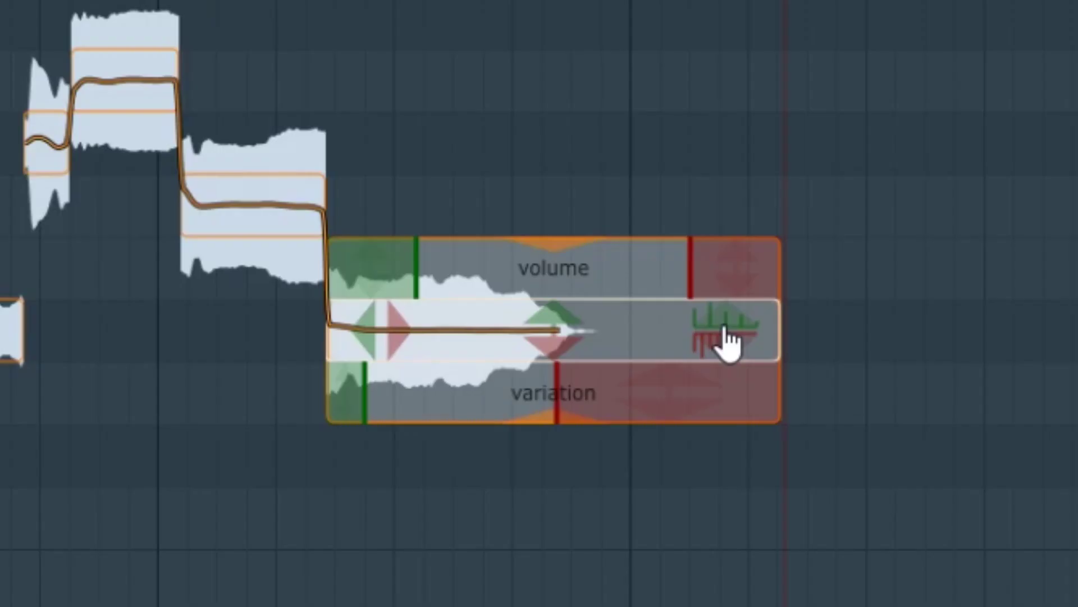
Raise the final note's formant shift to 4.43 st and preview it from late bar 6
mouse_move(418, 300)
drag(730, 323, 735, 285)
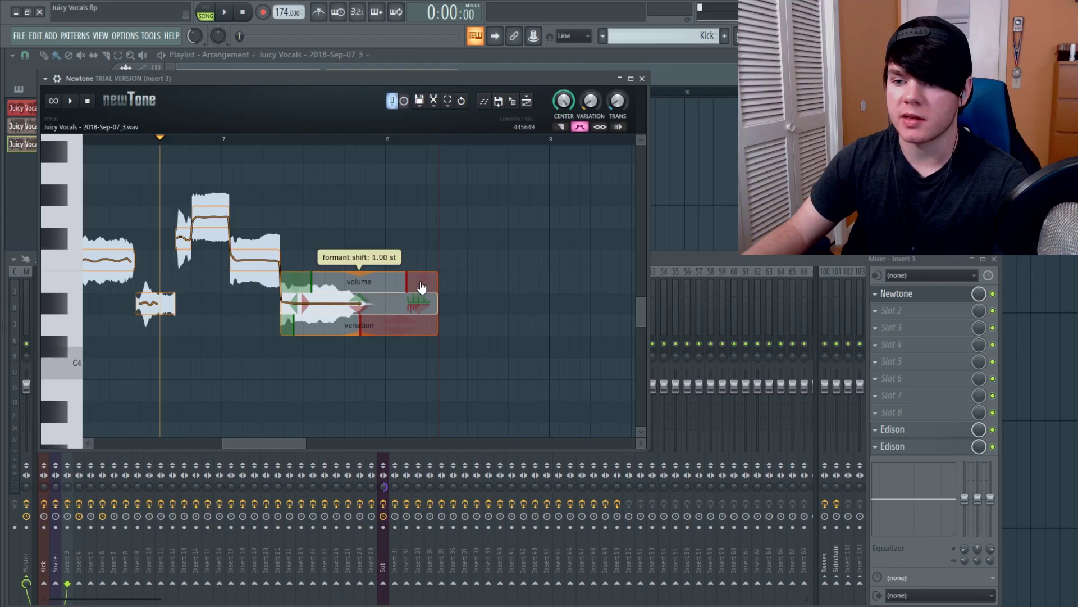
key(space)
drag(423, 287, 417, 304)
key(space)
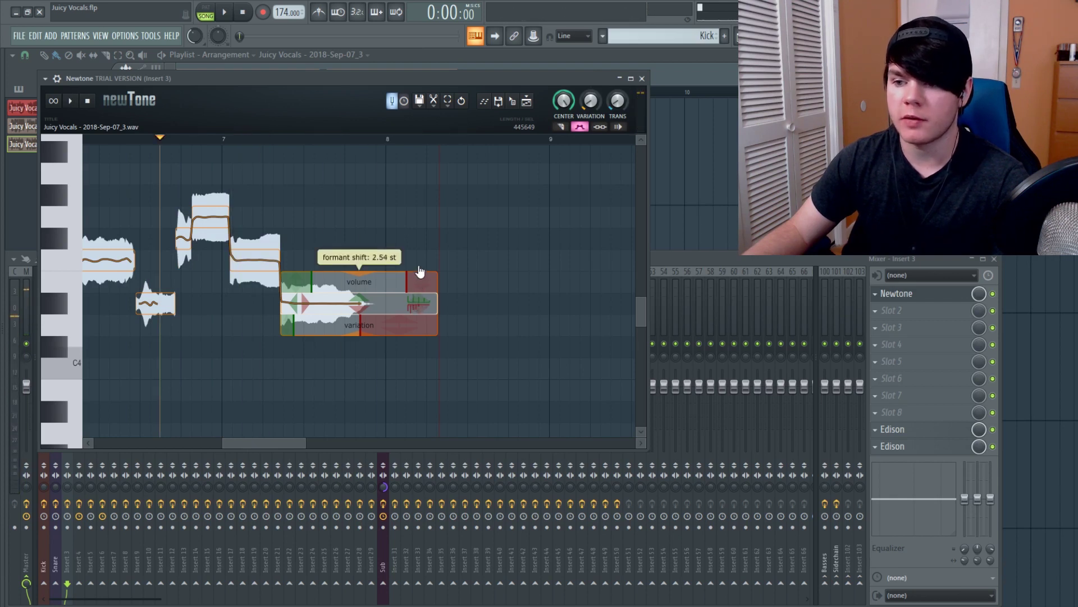
key(space)
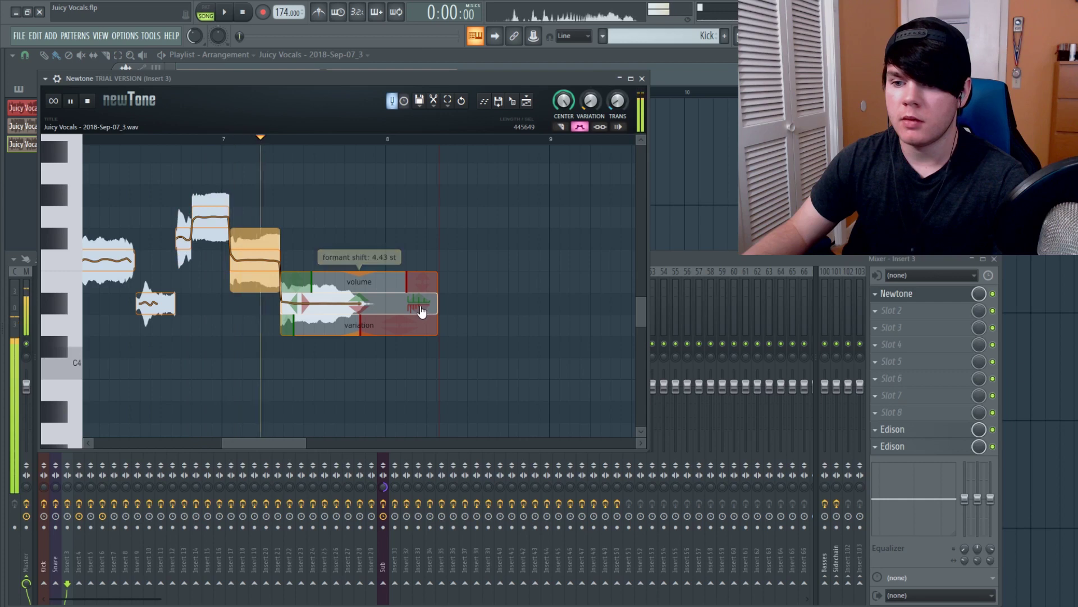
key(space)
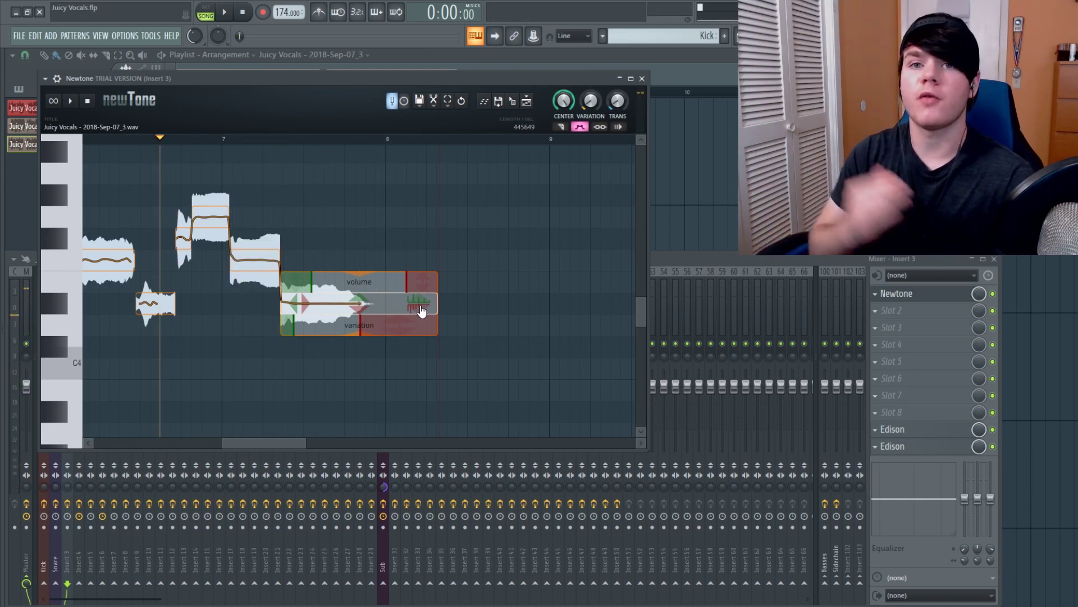
Lower the final note's formant shift to -2.70 st and replay it from late bar 6
drag(422, 311, 422, 330)
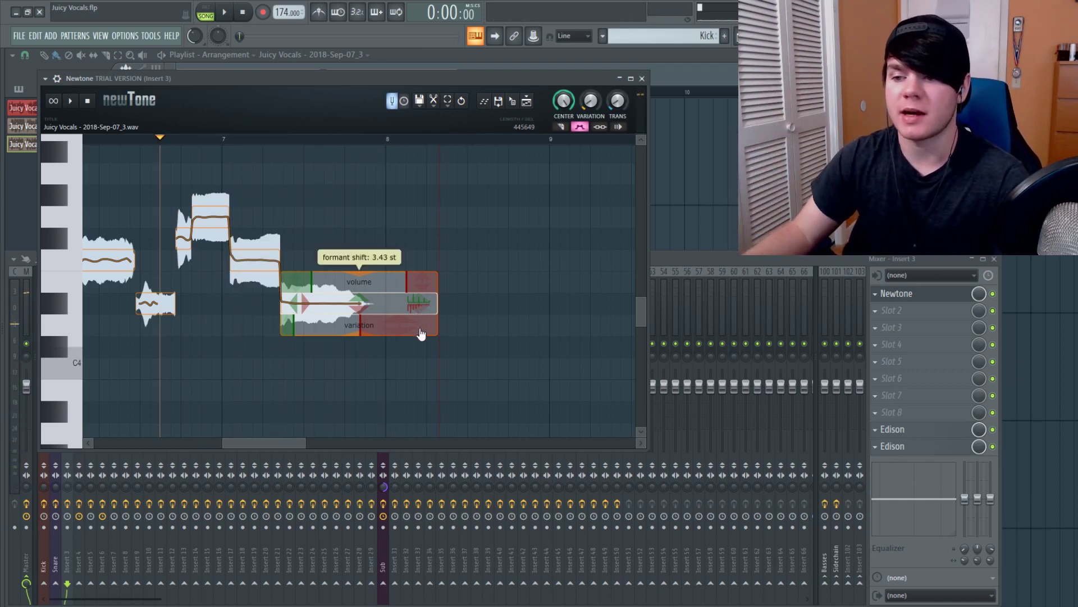
mouse_move(415, 401)
mouse_down()
mouse_move(411, 436)
mouse_move(412, 414)
mouse_up()
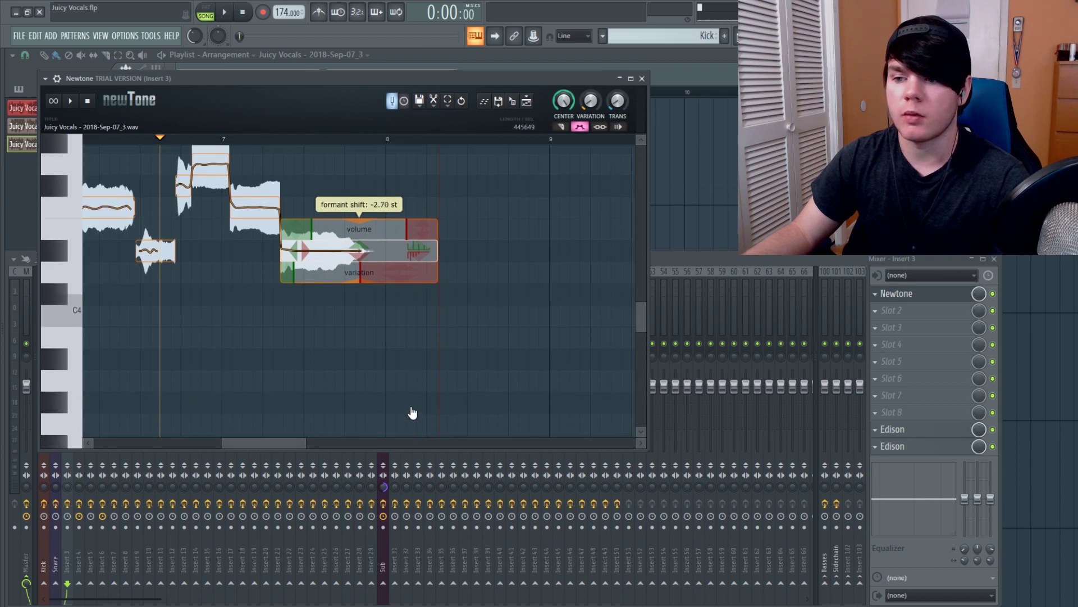
scroll(455, 364, up, 1)
key(space)
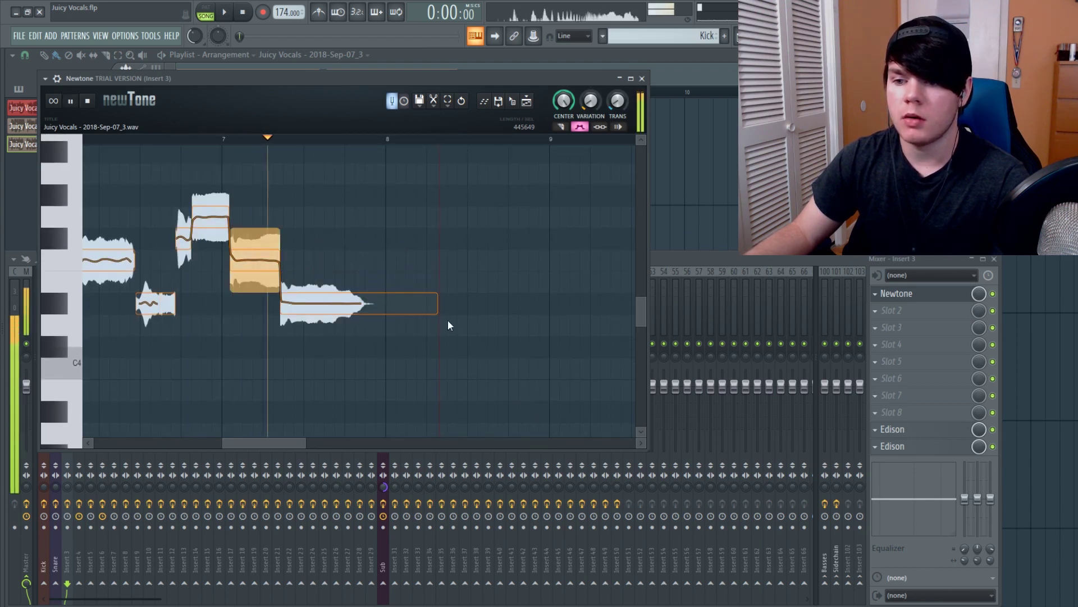
Bring the final note's formant shift back up toward neutral and replay the end of the phrase
key(space)
scroll(329, 307, down, 1)
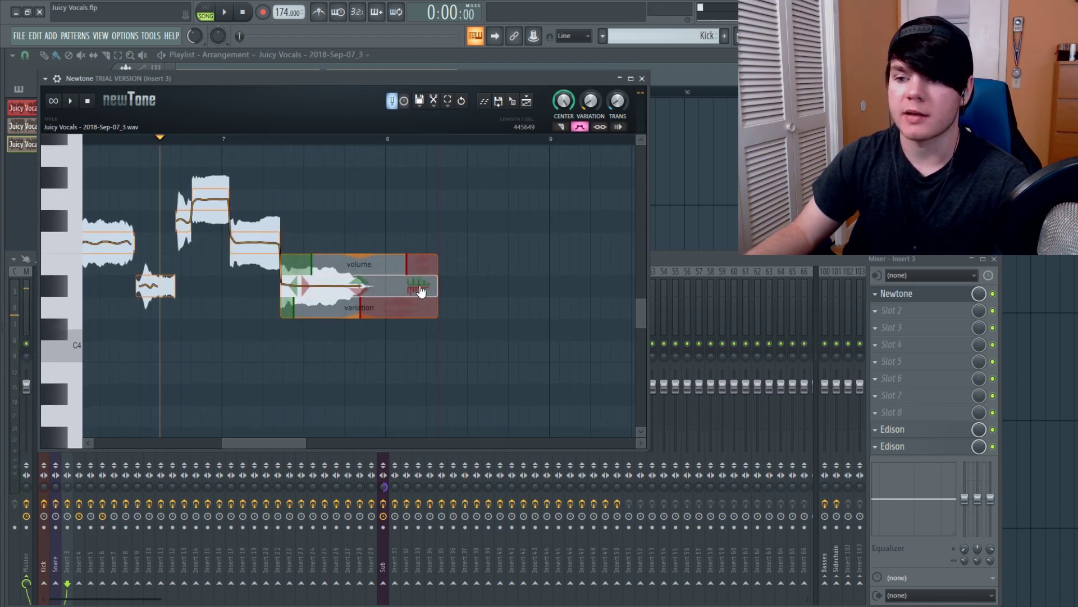
mouse_move(422, 289)
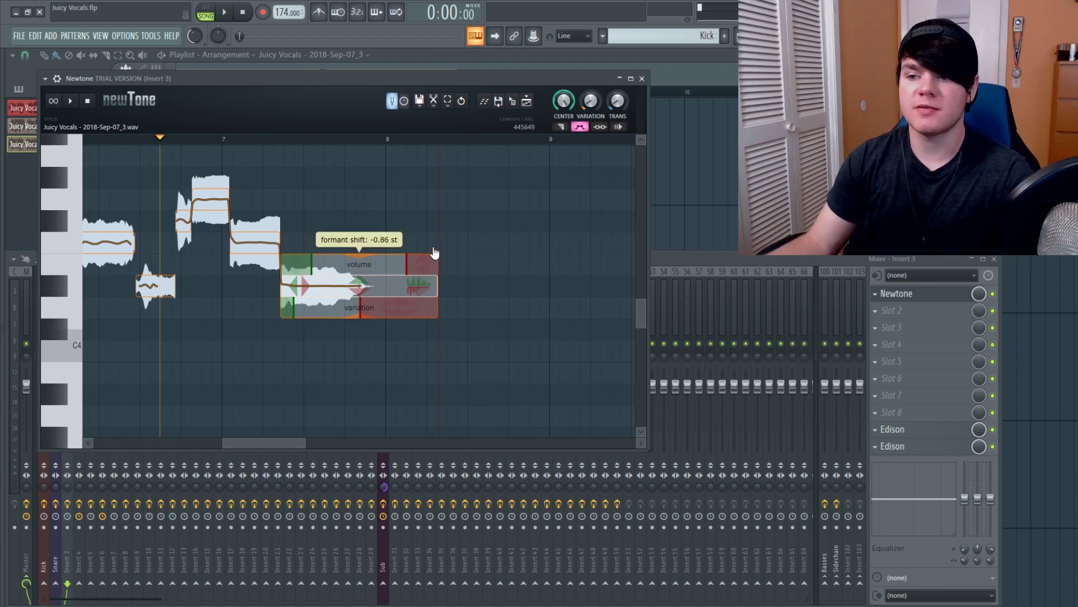
drag(436, 245, 433, 237)
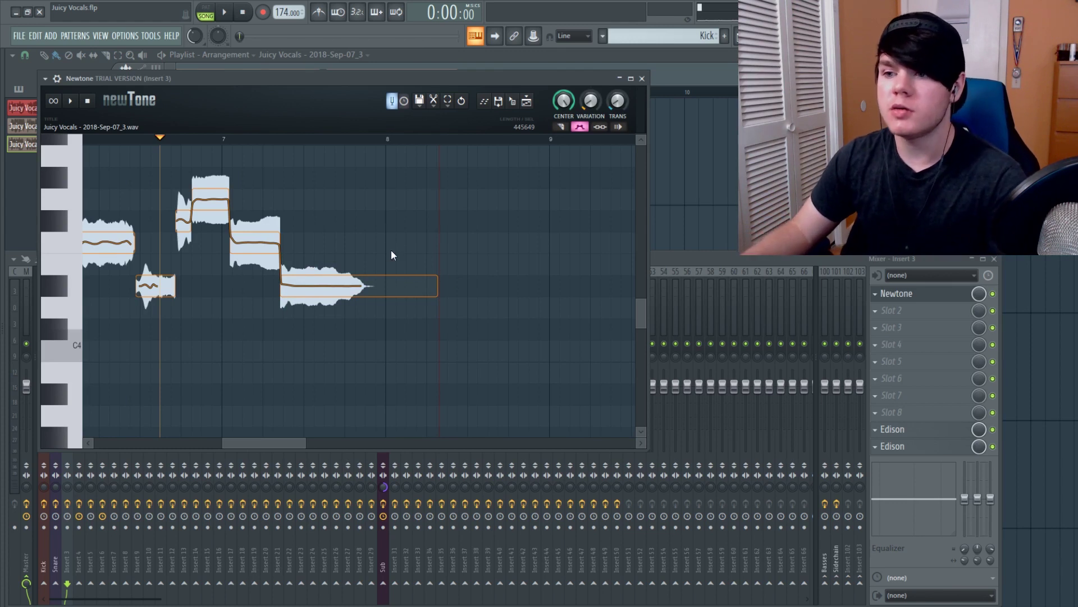
key(space)
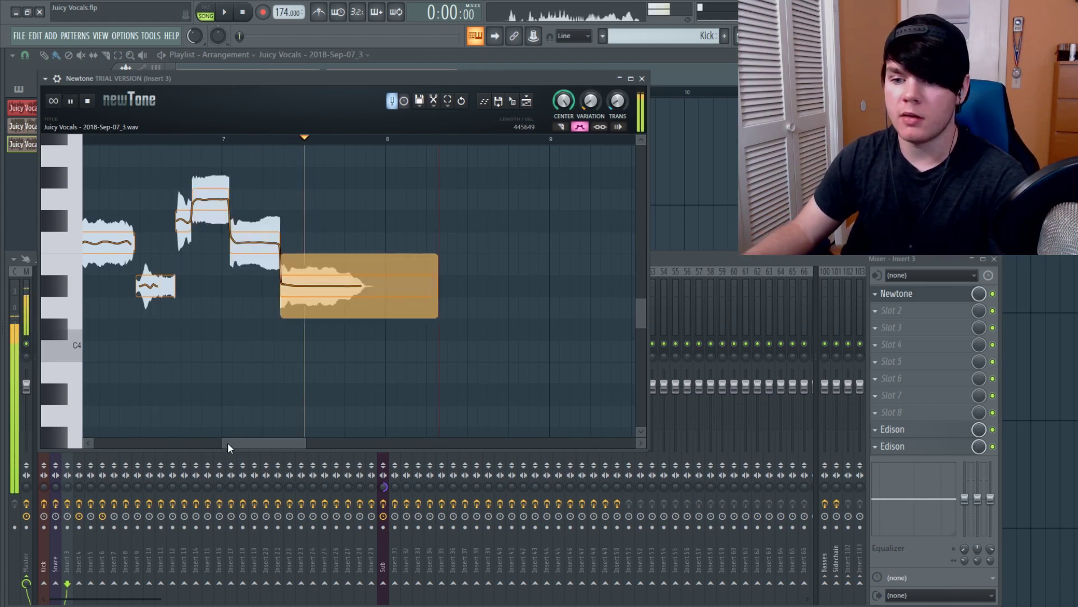
key(space)
Preview and clear the old recording in Insert 3's first Edison, and set its recording mode to Now
drag(222, 442, 94, 443)
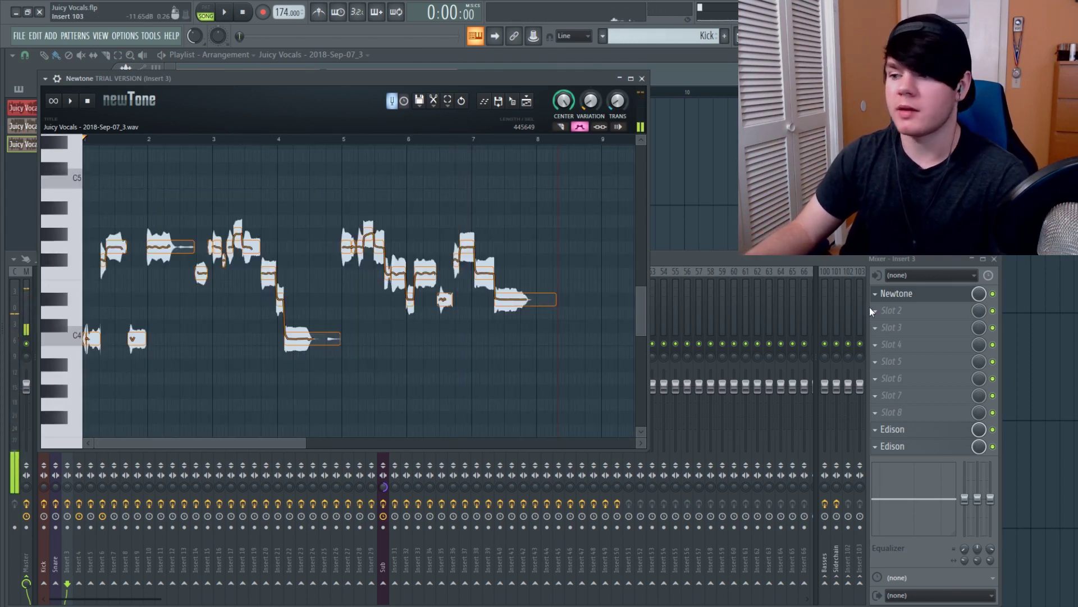
click(916, 430)
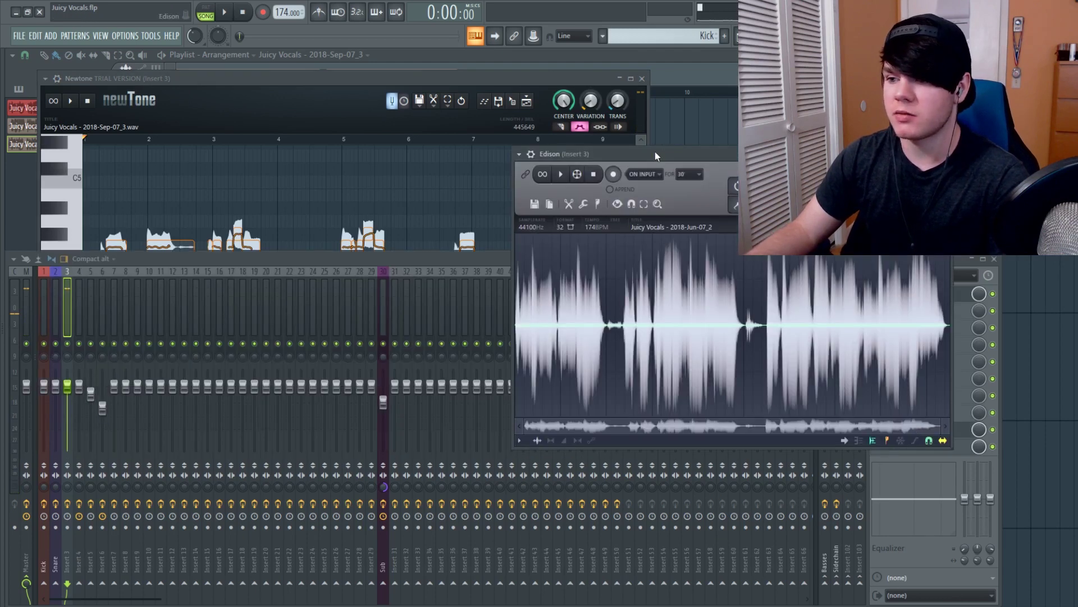
drag(655, 156, 338, 253)
click(242, 273)
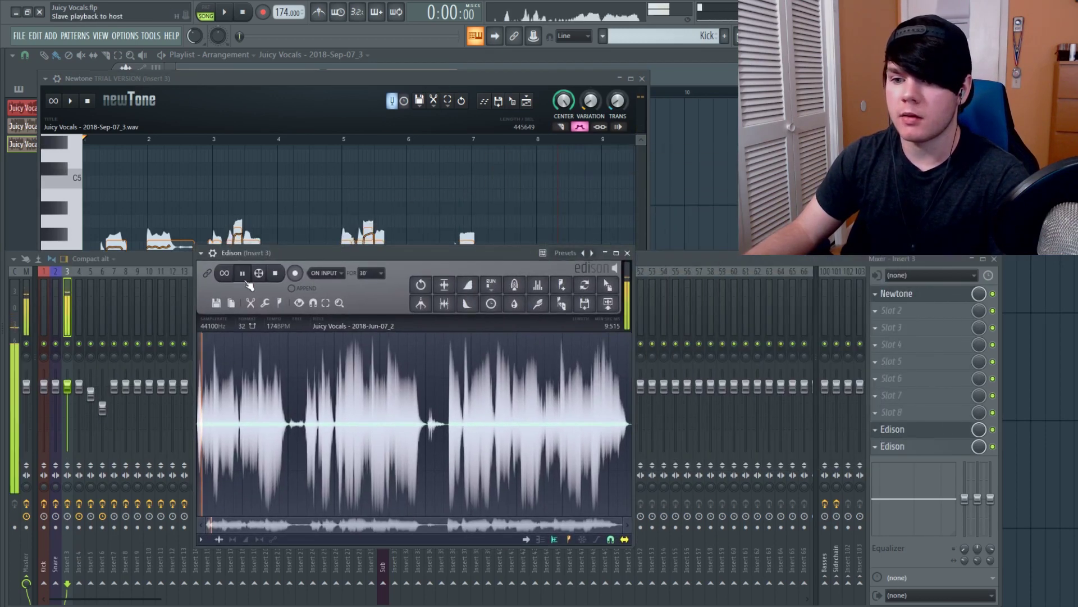
click(276, 274)
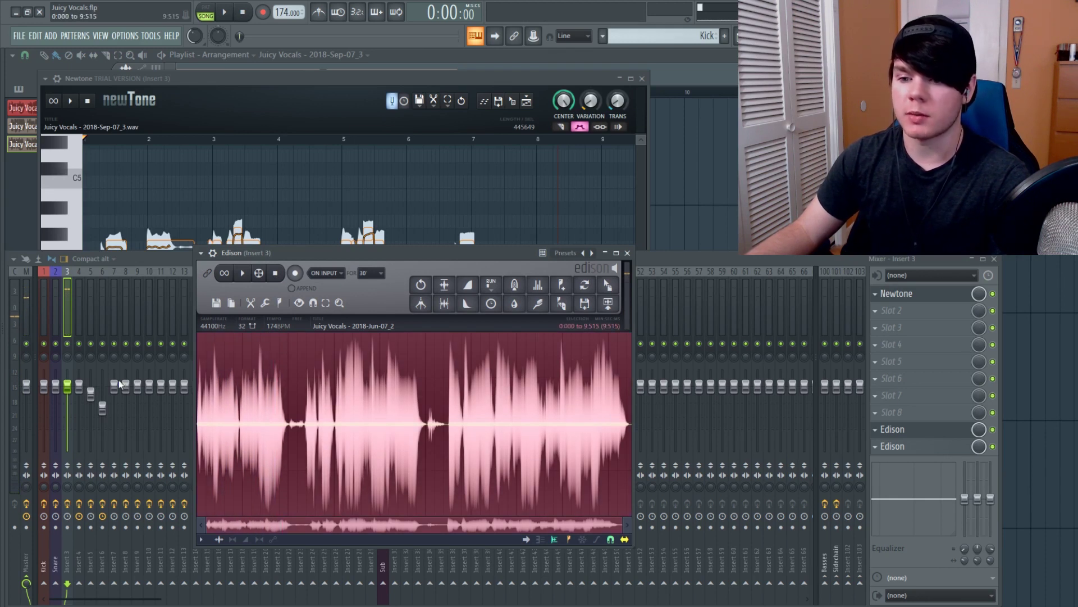
key(Delete)
click(328, 275)
click(331, 288)
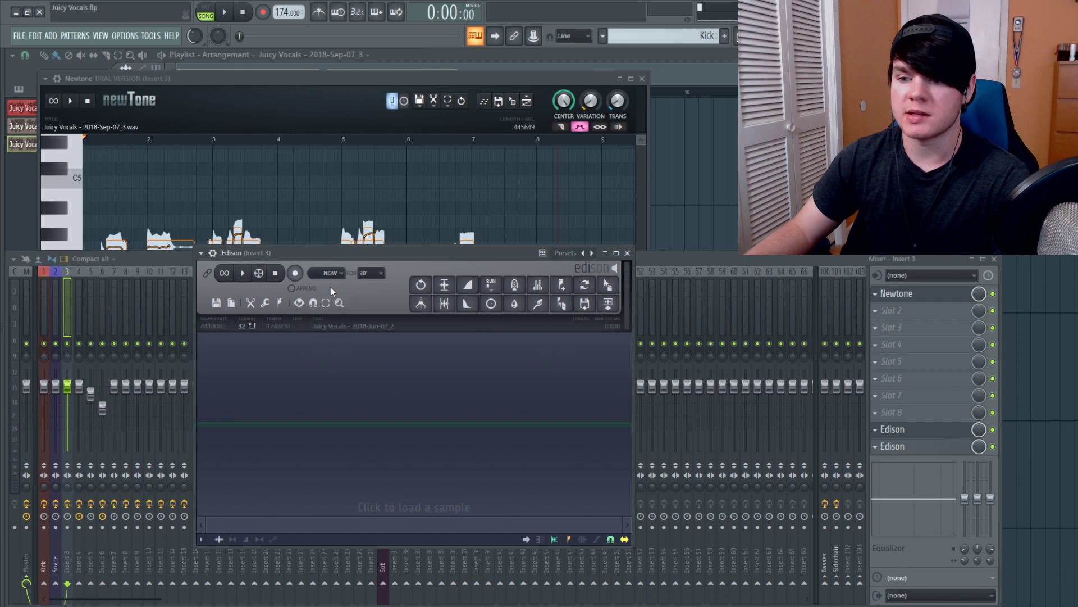
Record the full corrected vocal playing from Newtone into Edison, restarting it from the beginning, and stop both when it ends
click(297, 275)
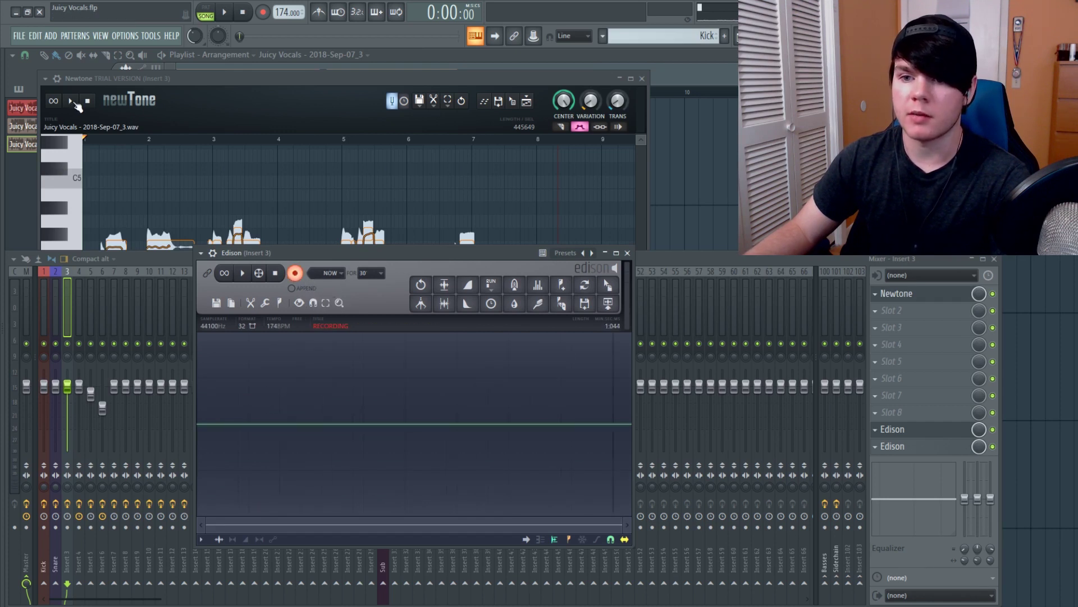
click(72, 101)
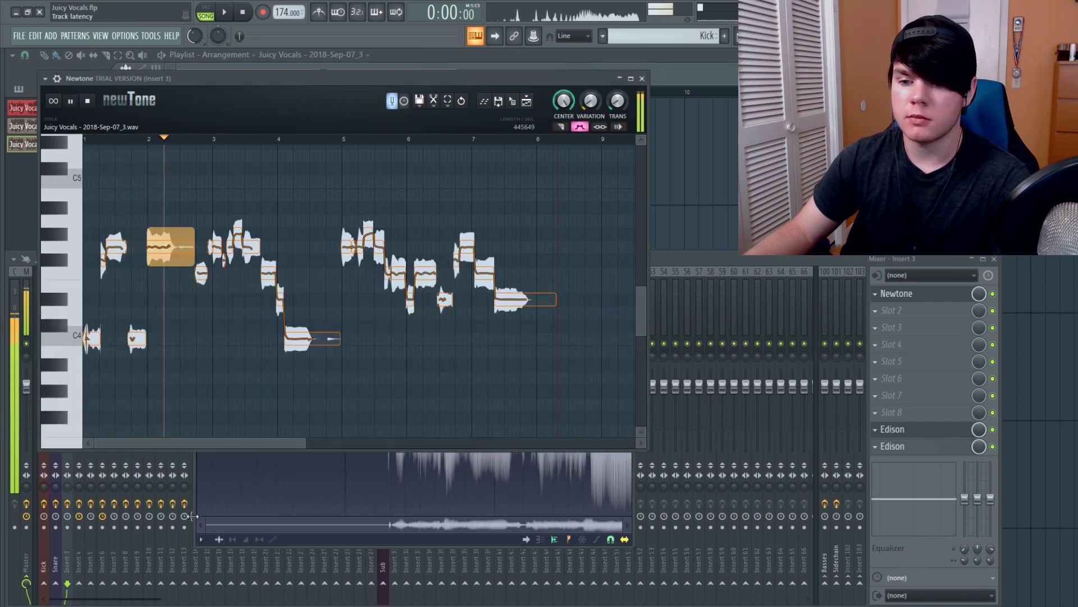
click(196, 522)
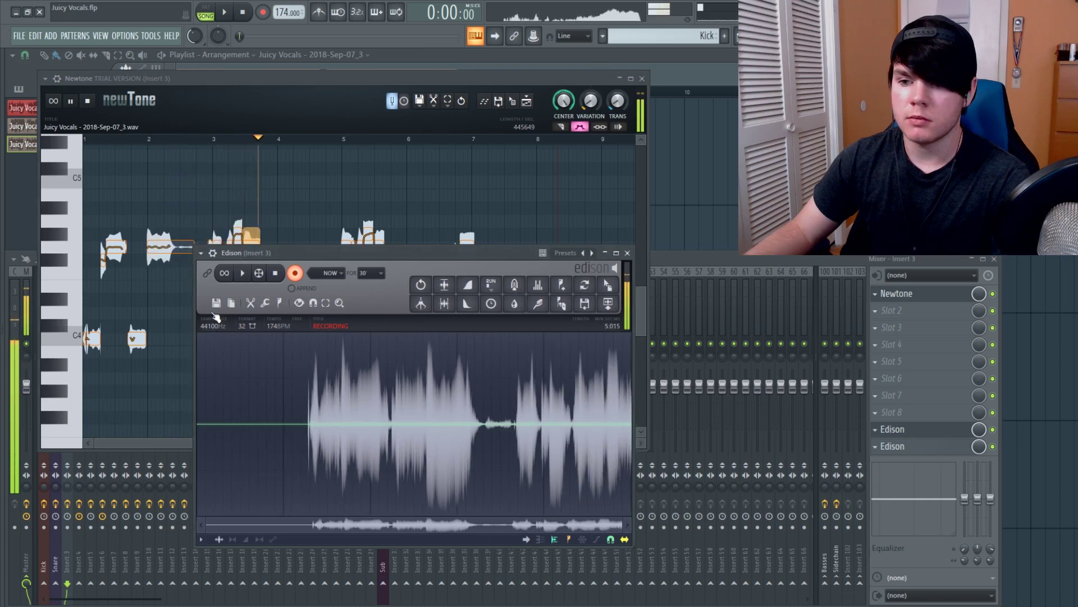
click(160, 233)
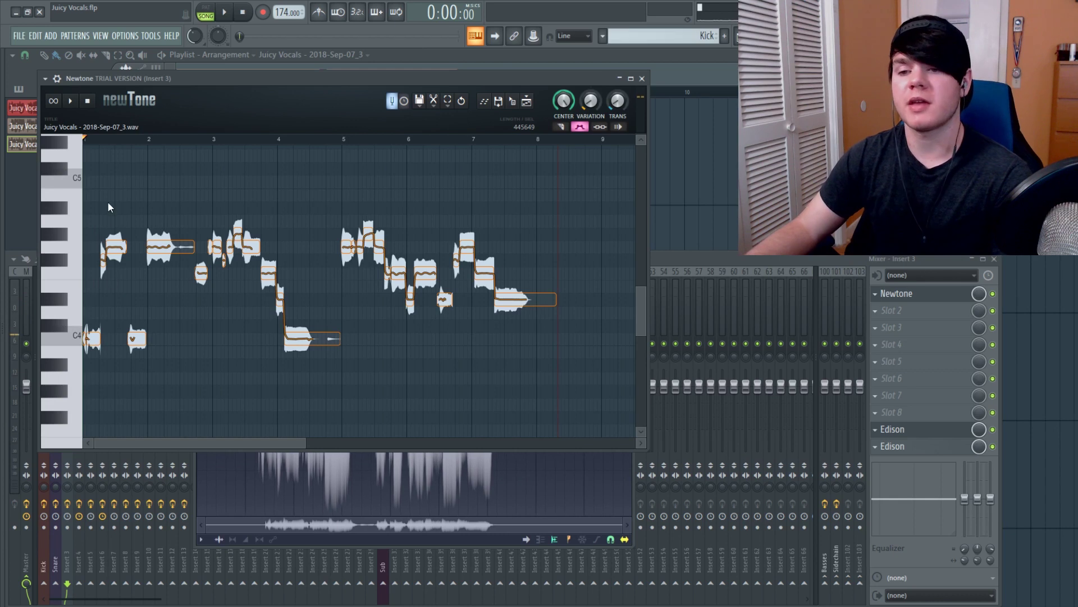
click(71, 101)
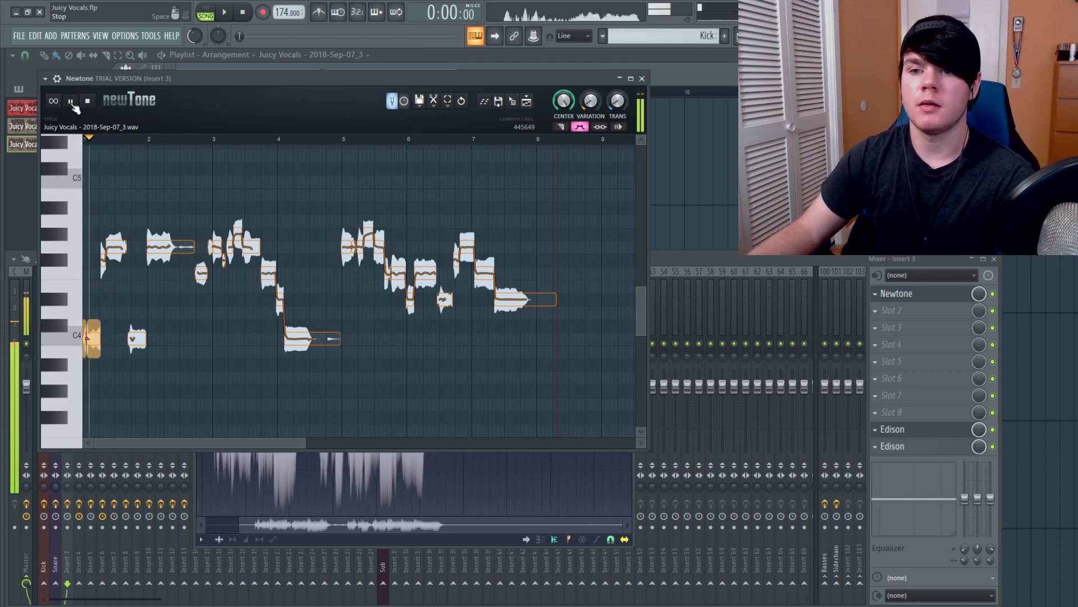
click(193, 491)
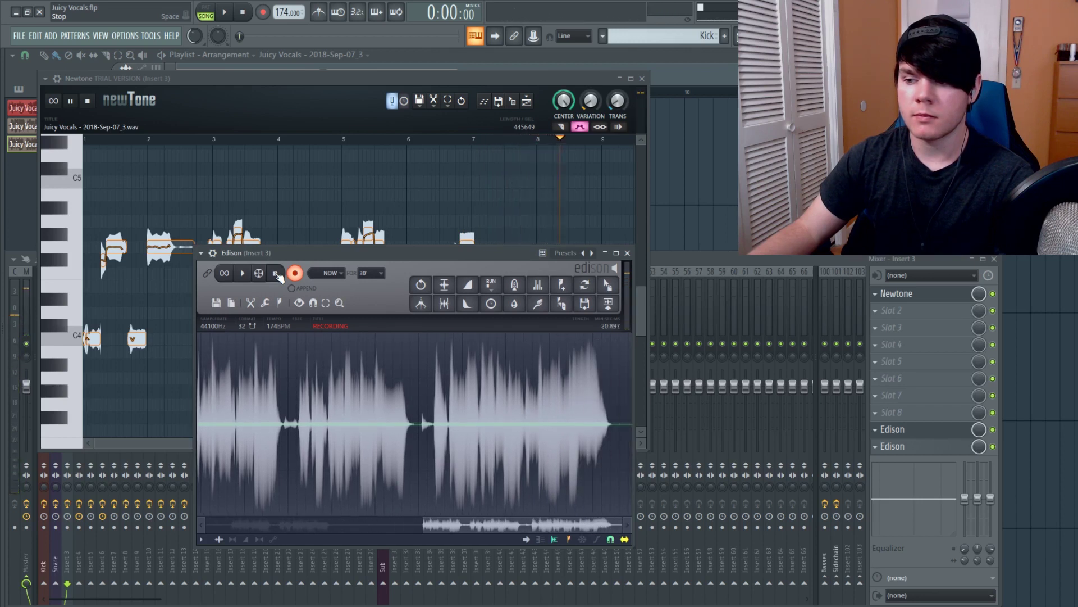
click(276, 273)
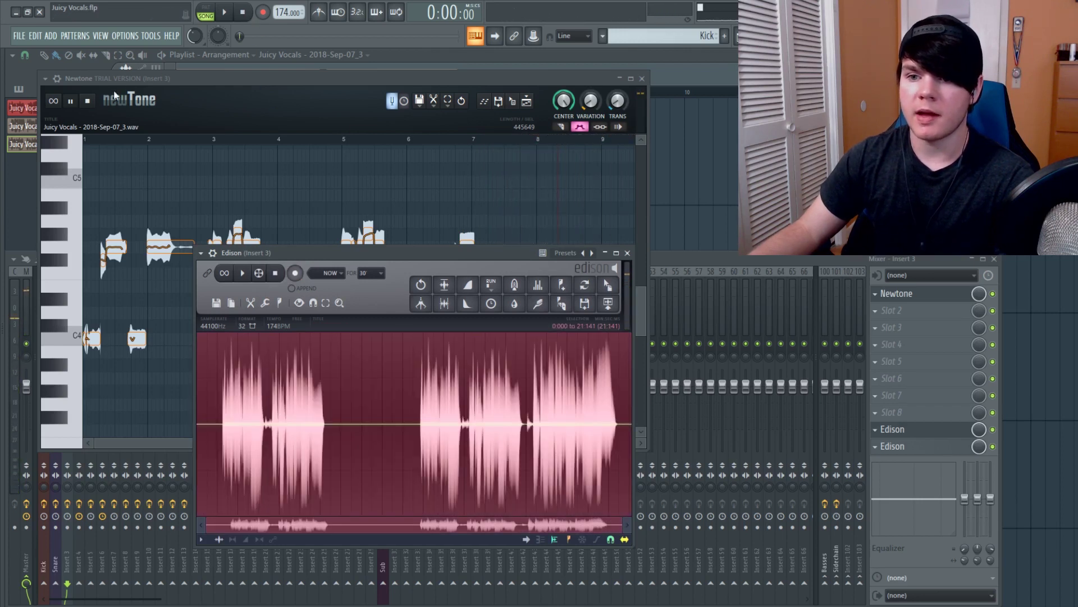
click(90, 102)
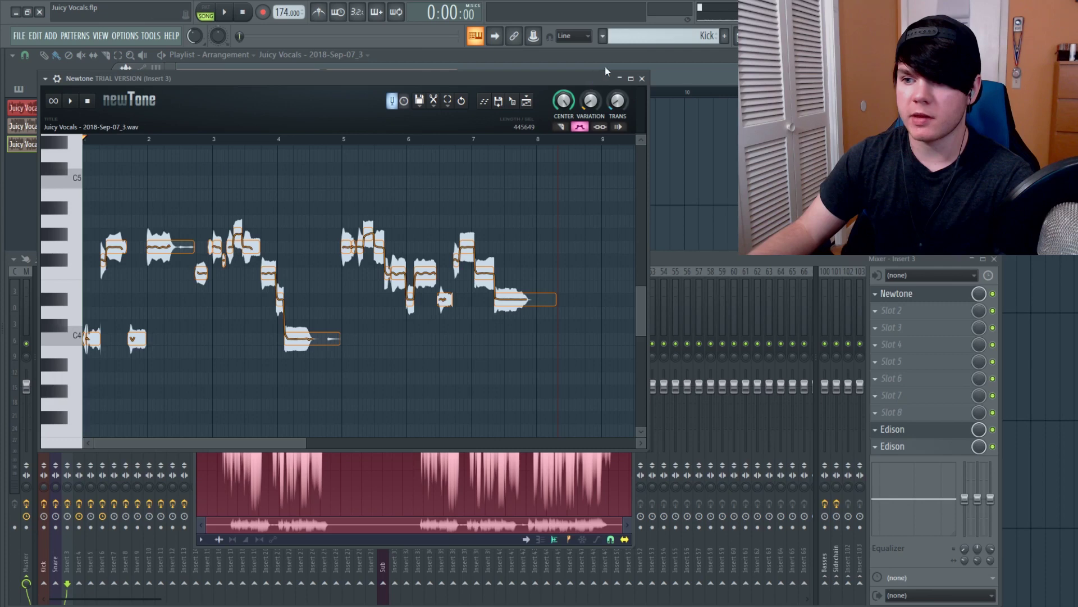
Close Newtone, delete the unwanted first pass from 0:000 to 10:400 in Edison, and preview the remaining recording
click(643, 79)
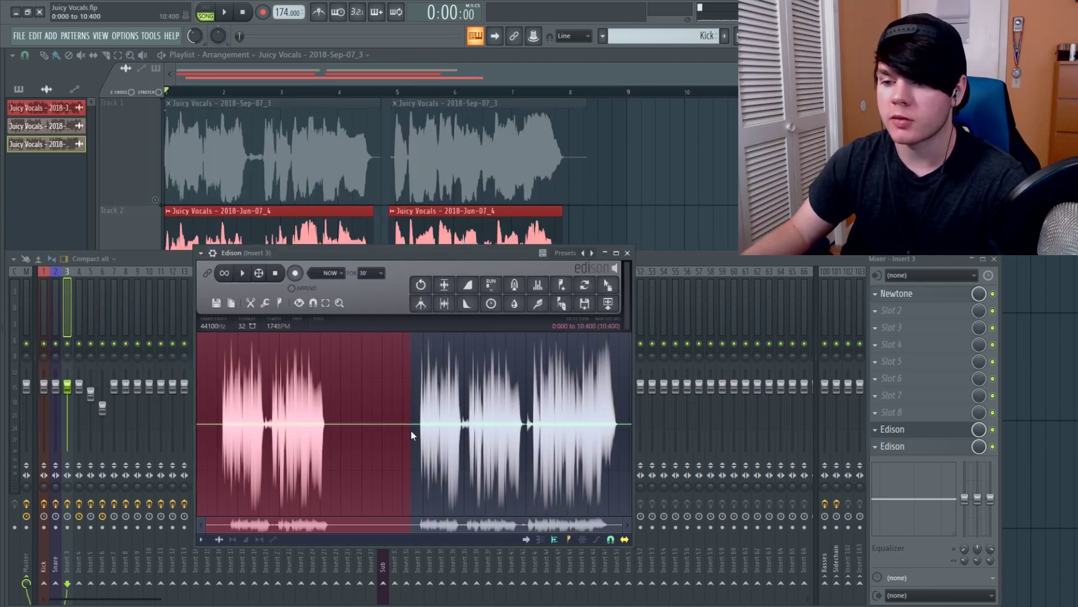
key(ctrl+v)
key(space)
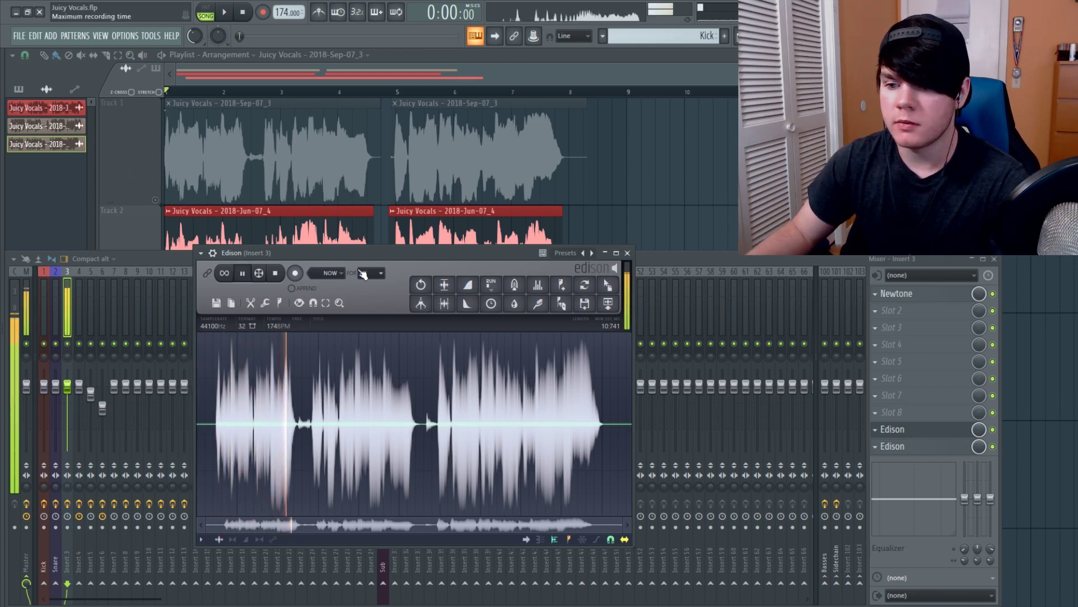
key(space)
Place the Edison recording on Track 4 and use its sample to replace the audio in the two Track 2 clips
drag(607, 285, 136, 522)
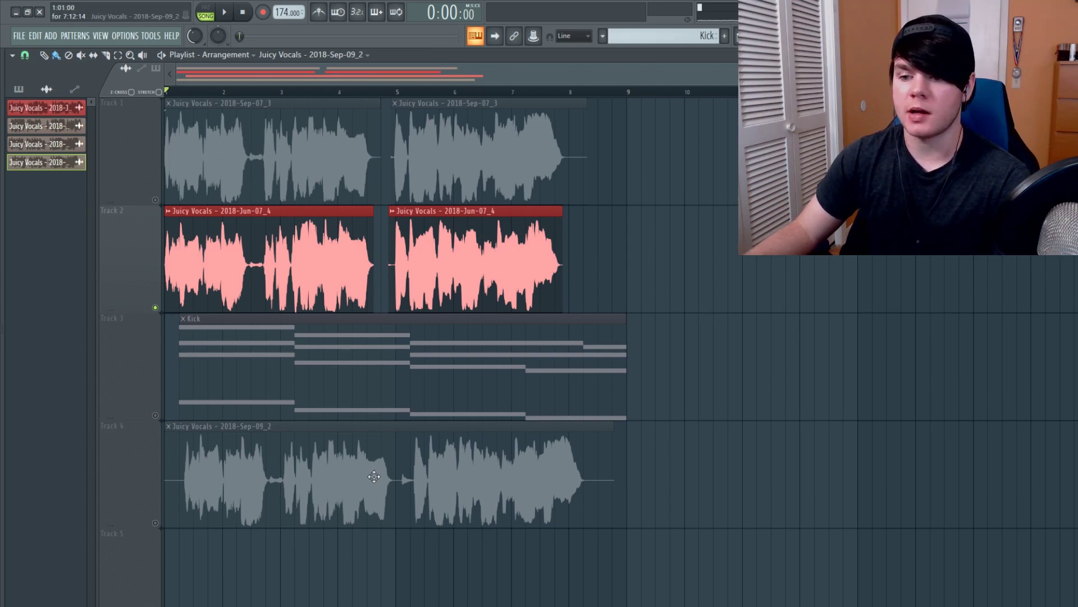
double_click(350, 479)
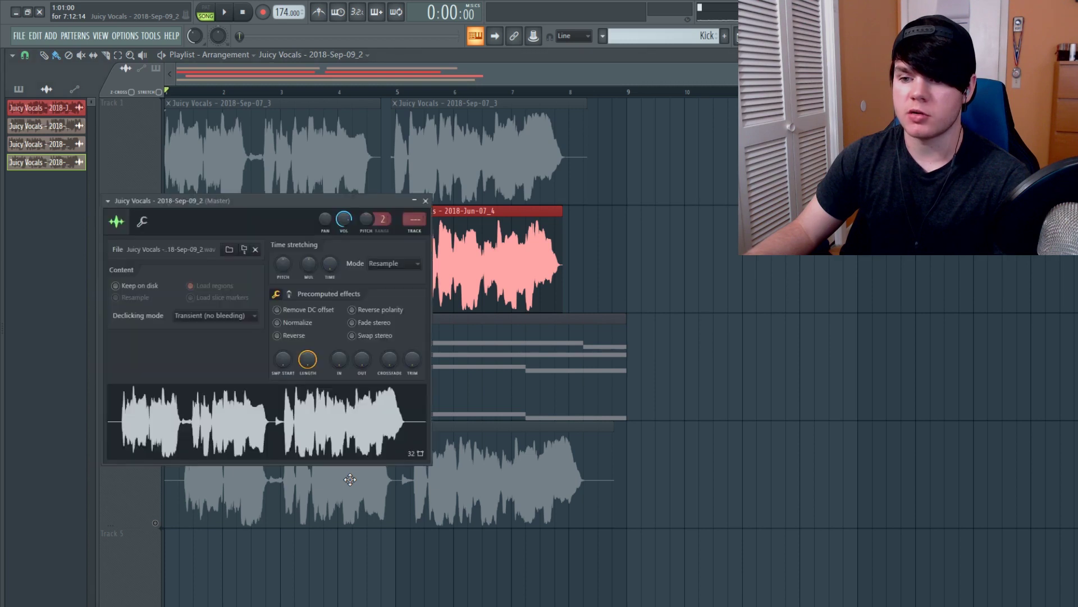
drag(314, 209, 742, 274)
drag(719, 466, 279, 243)
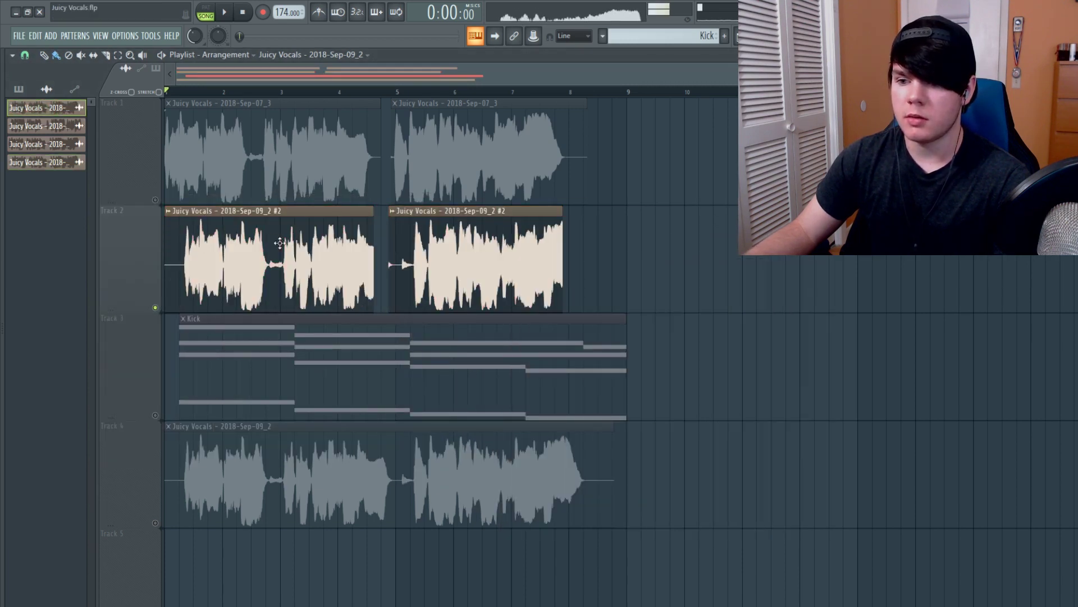
Slip the audio inside the Track 2 clips to line up with Track 1's waveforms, and delete the duplicate clip on Track 4
click(269, 245)
drag(269, 245, 254, 257)
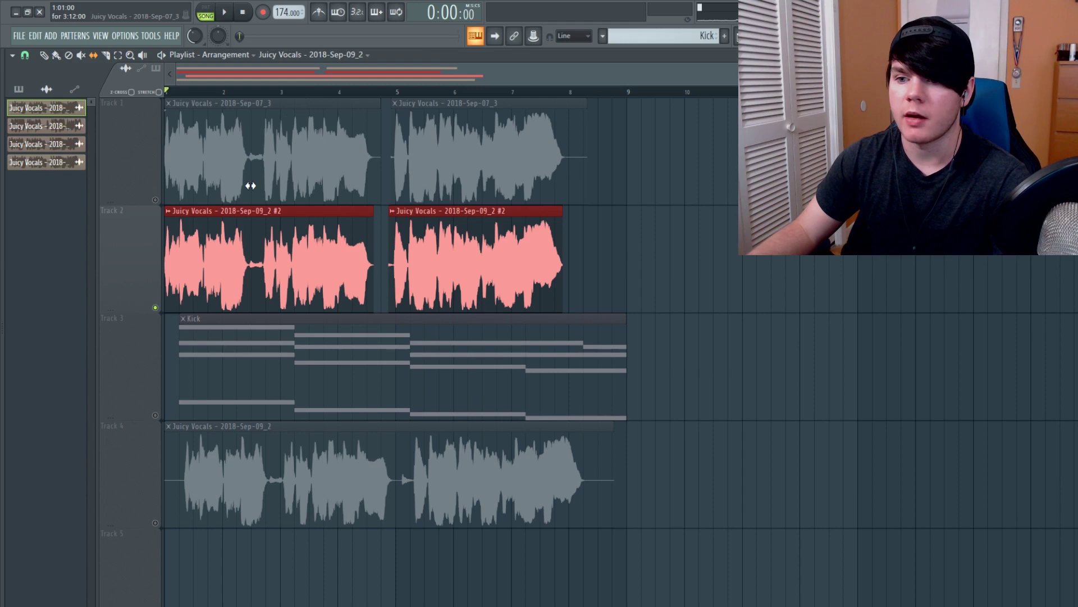
scroll(179, 92, up, 5)
scroll(179, 91, up, 1)
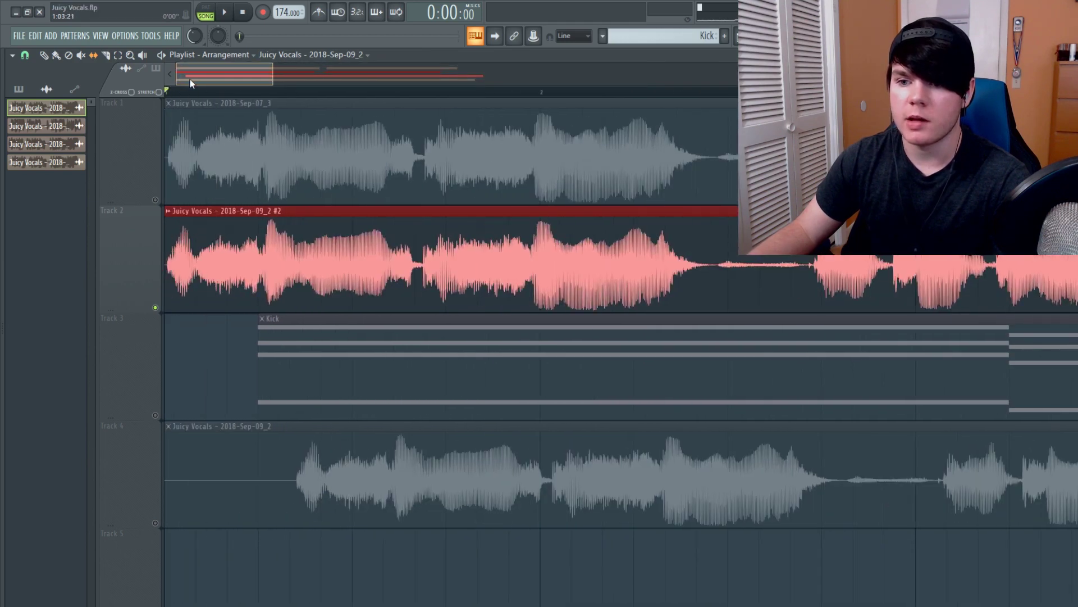
scroll(181, 95, up, 4)
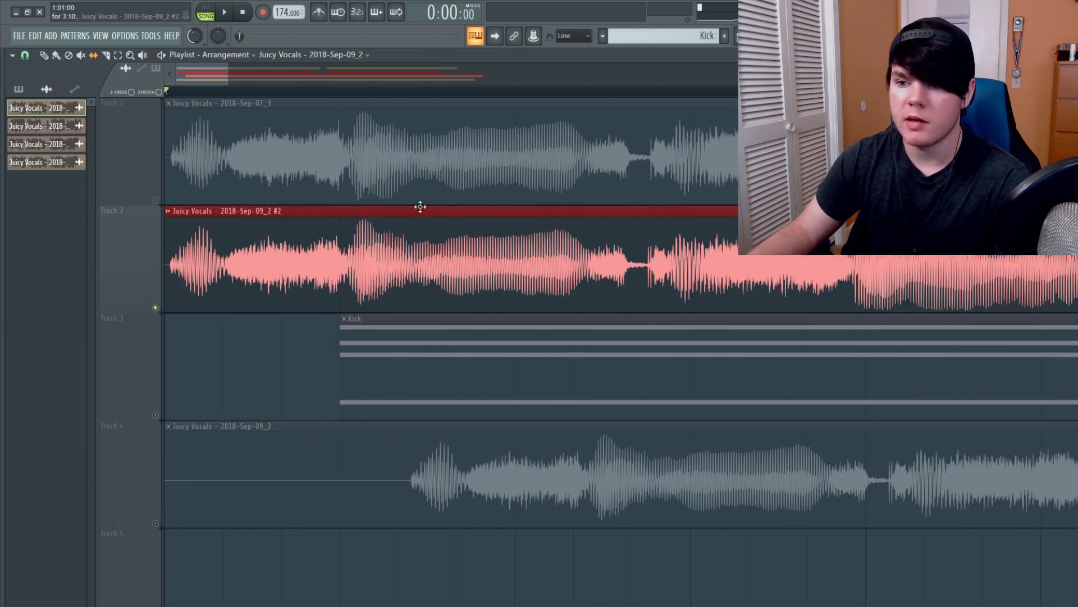
drag(229, 76, 528, 79)
drag(555, 122, 706, 150)
right_click(406, 467)
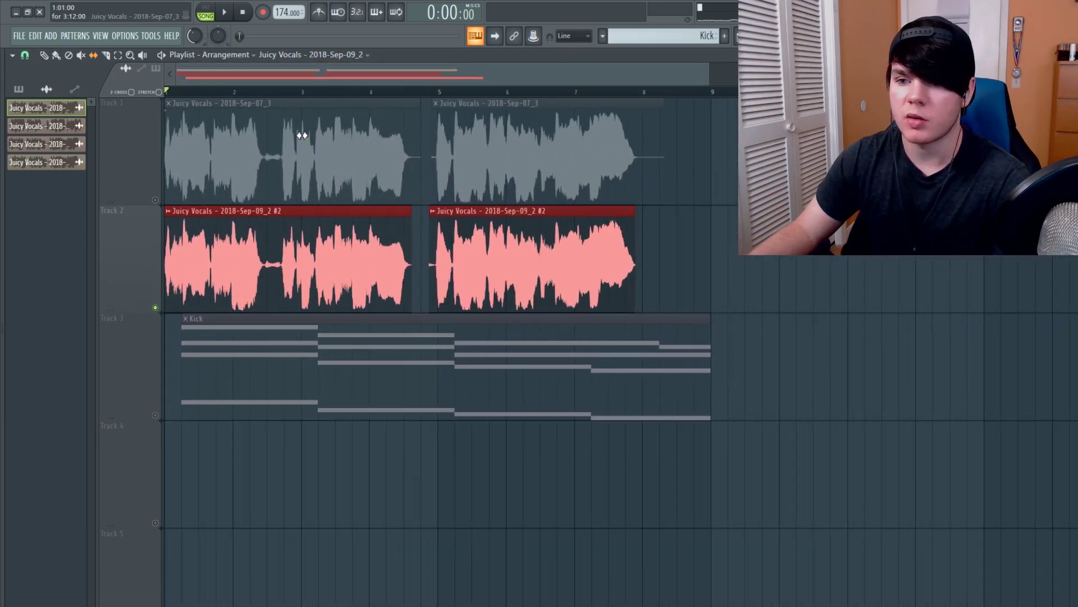
Locate the Track 2 vocal's mixer insert and inspect its first Fruity parametric EQ 2 and Soundgoodizer
double_click(366, 256)
click(410, 185)
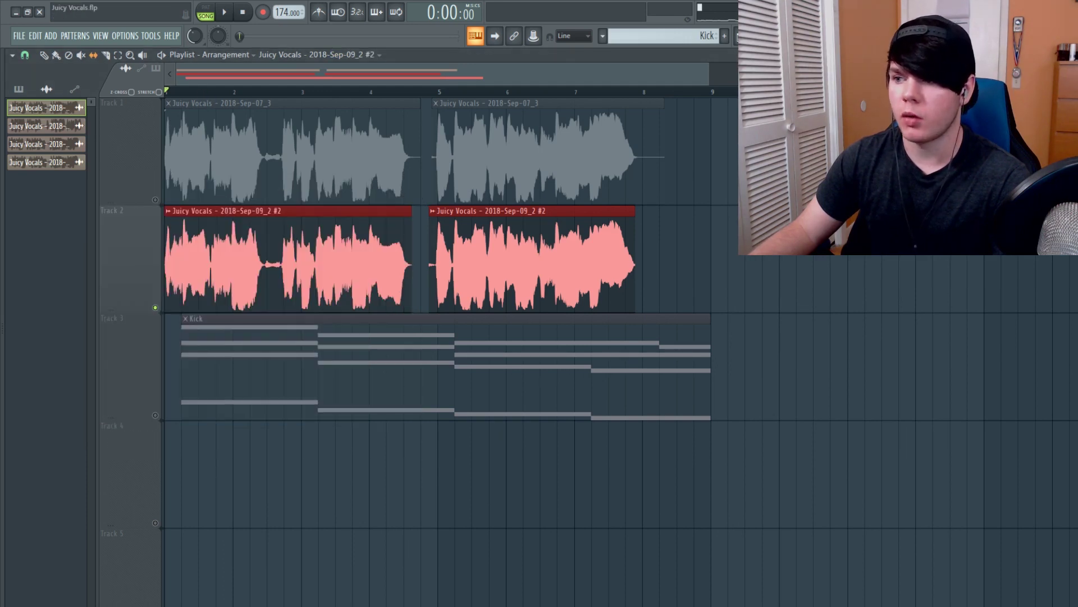
key(F9)
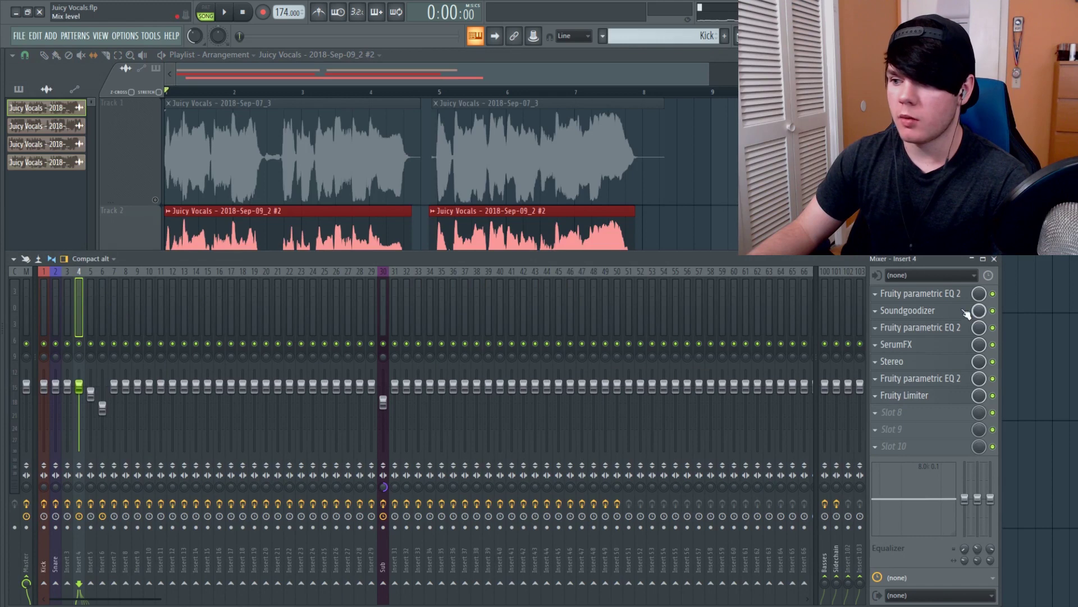
click(933, 296)
click(933, 297)
click(924, 311)
click(924, 312)
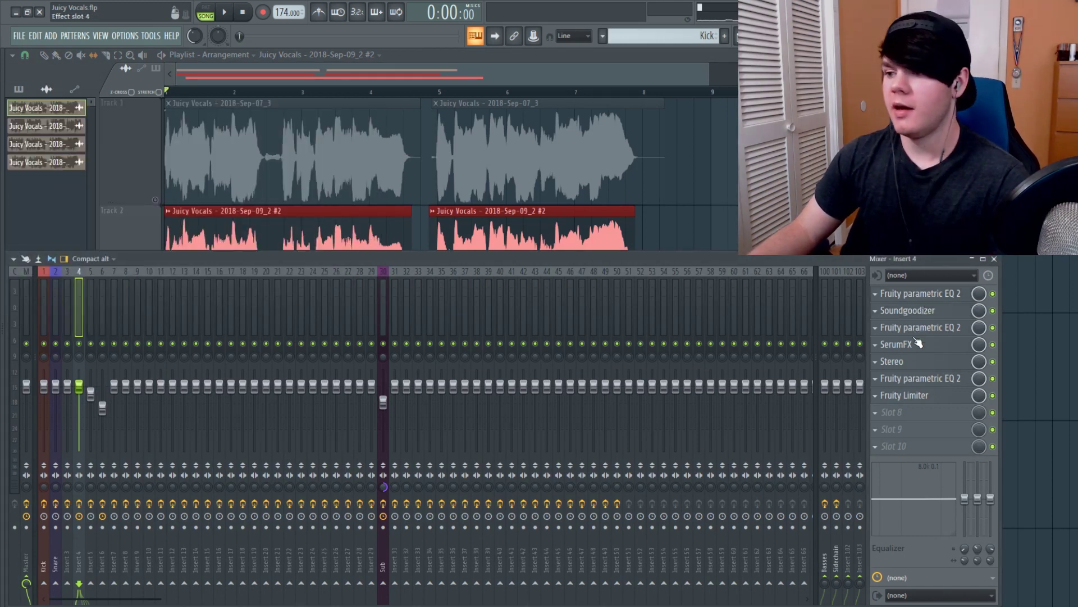
Examine the third-slot Fruity parametric EQ 2 curve and the effects enabled in SerumFX on Insert 4
click(918, 344)
click(915, 331)
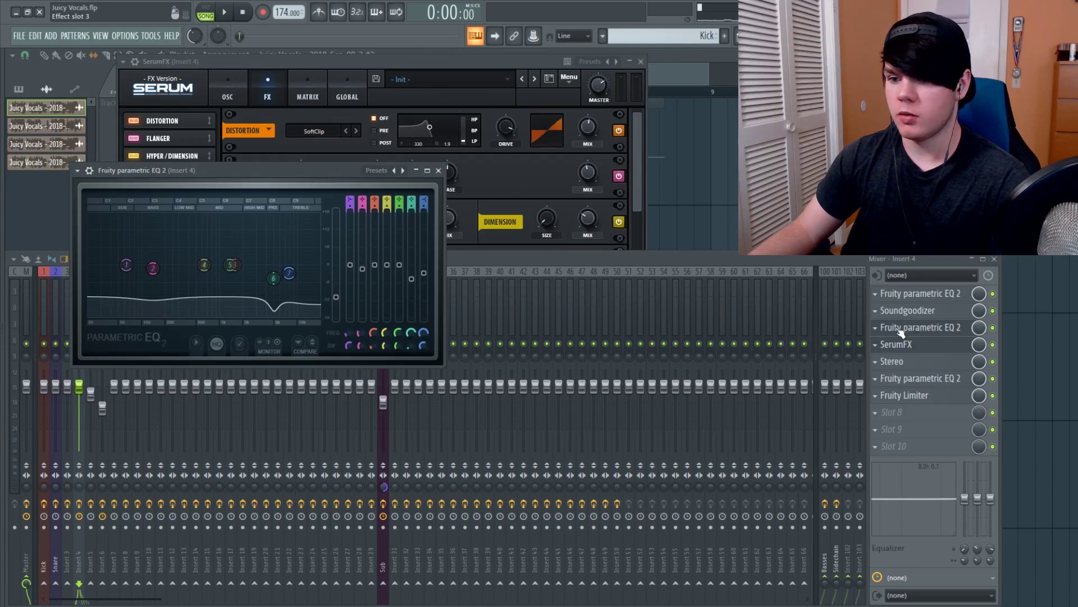
click(926, 331)
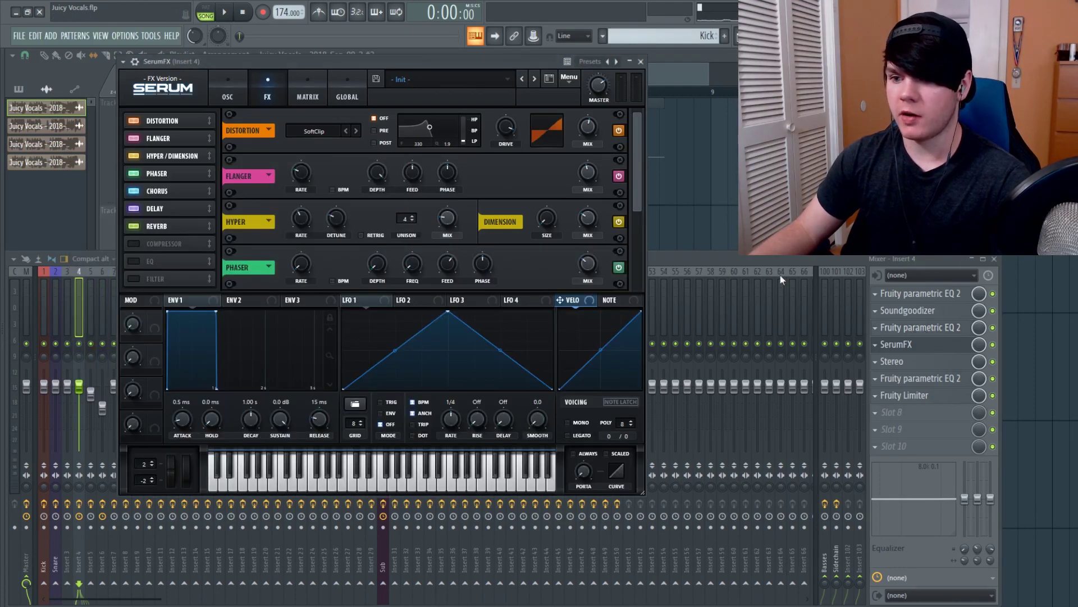
scroll(640, 144, down, 3)
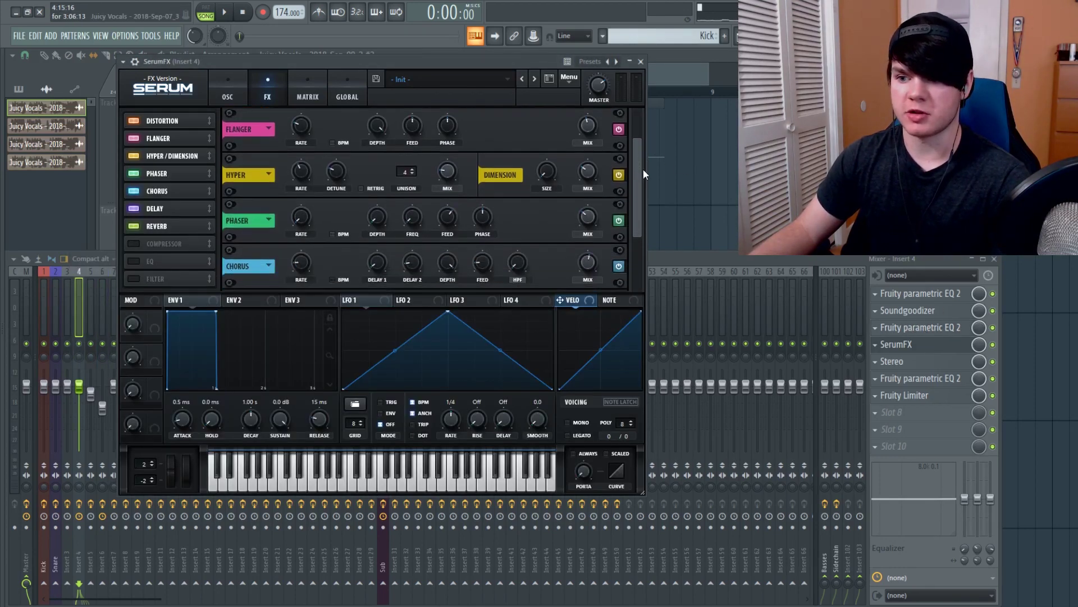
click(925, 344)
Inspect the Stereo, final Fruity parametric EQ 2 and Fruity Limiter slots on Insert 4, and close the mixer
click(914, 364)
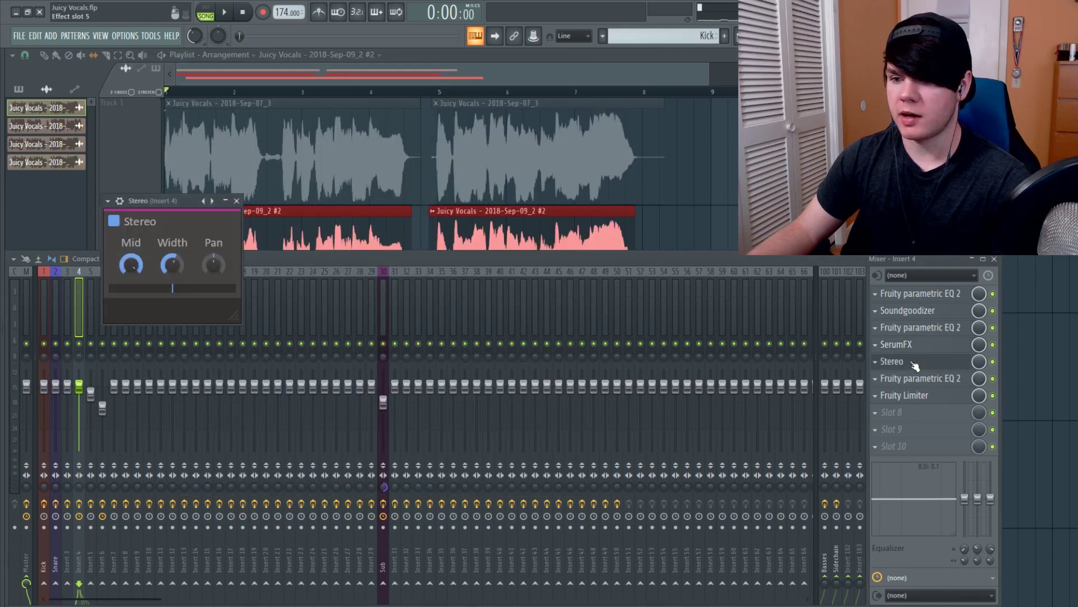
click(914, 364)
click(914, 380)
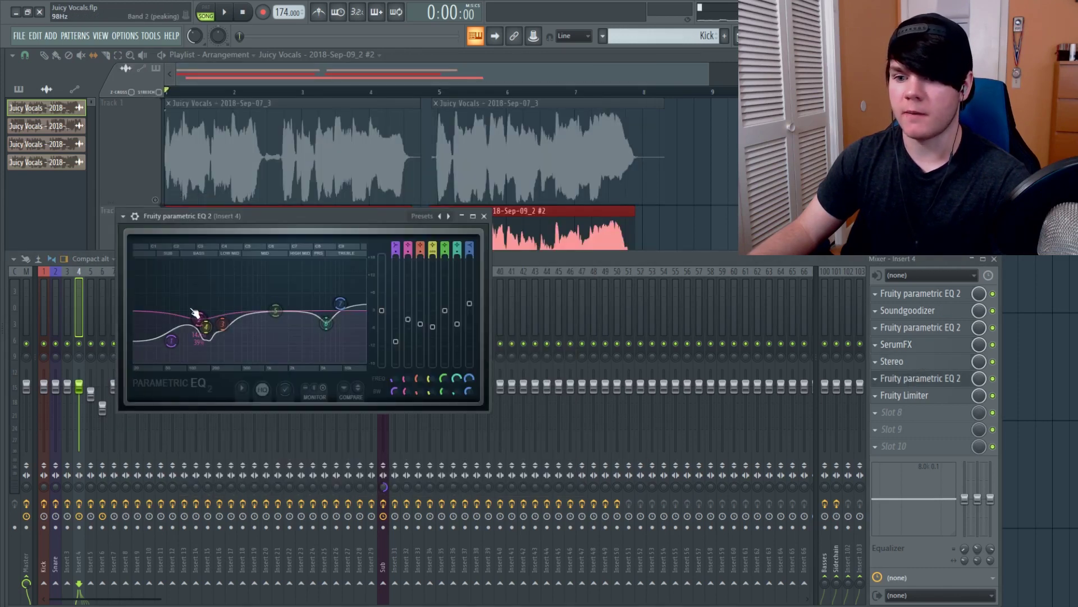
click(907, 382)
click(914, 396)
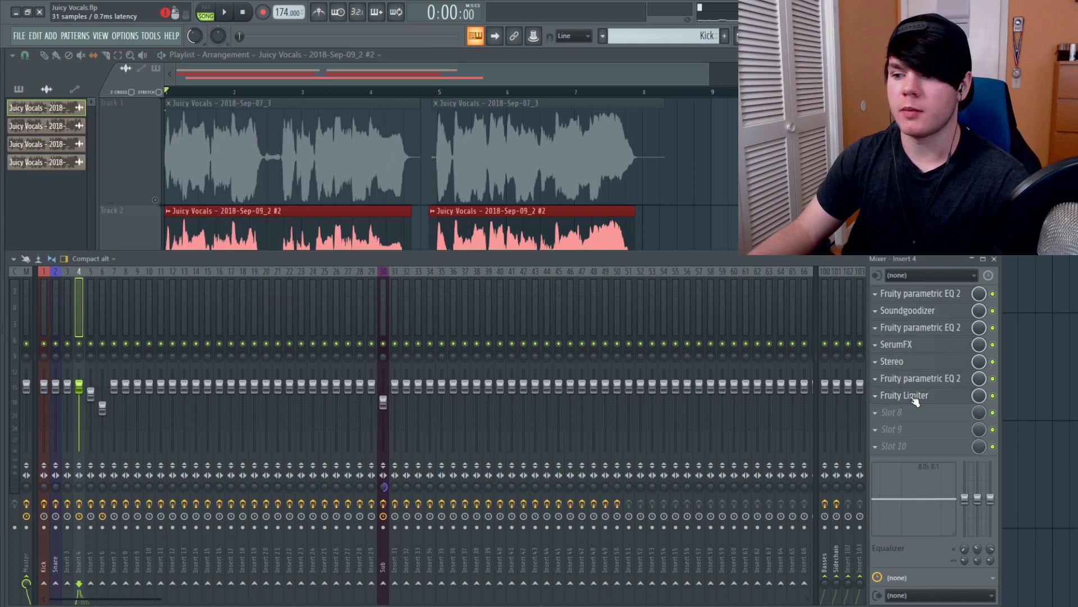
key(F9)
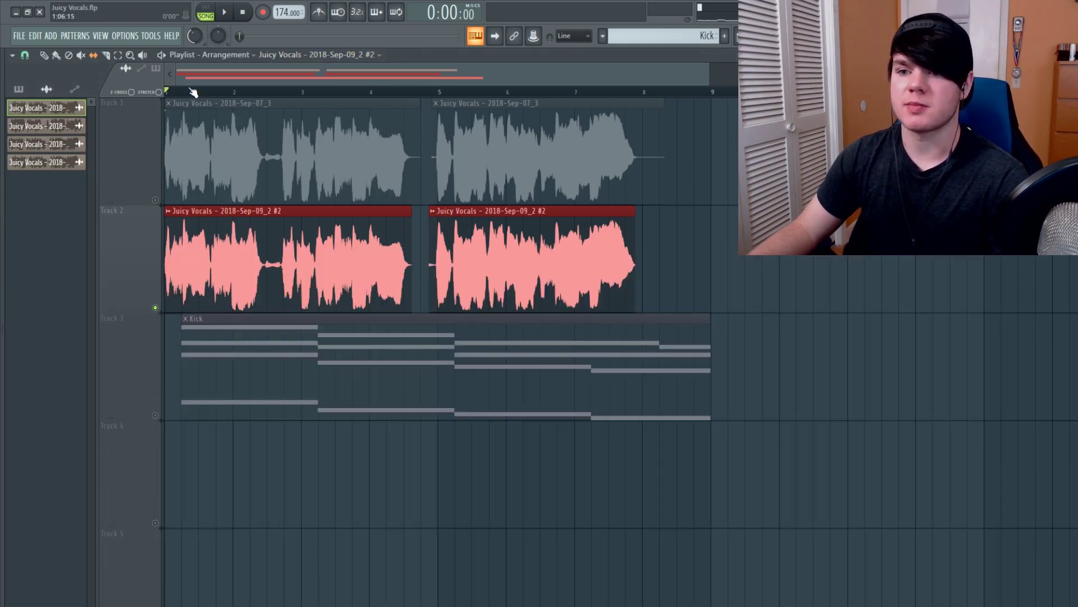
Unmute the Kick chord pattern on Track 3, play it with the Track 2 vocals, and reopen the mixer
right_click(152, 410)
click(155, 415)
click(155, 415)
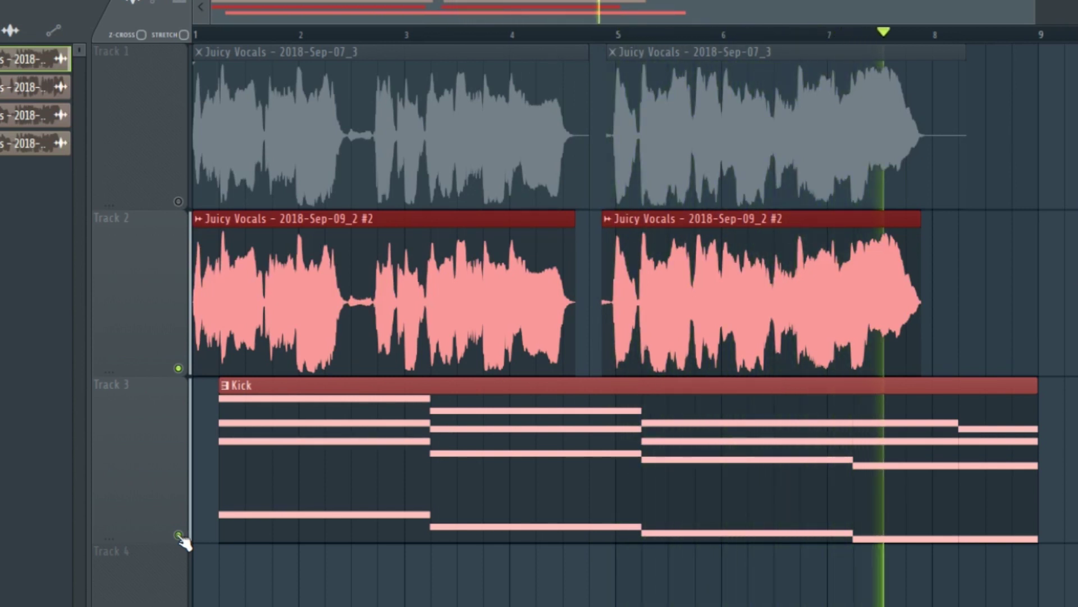
key(space)
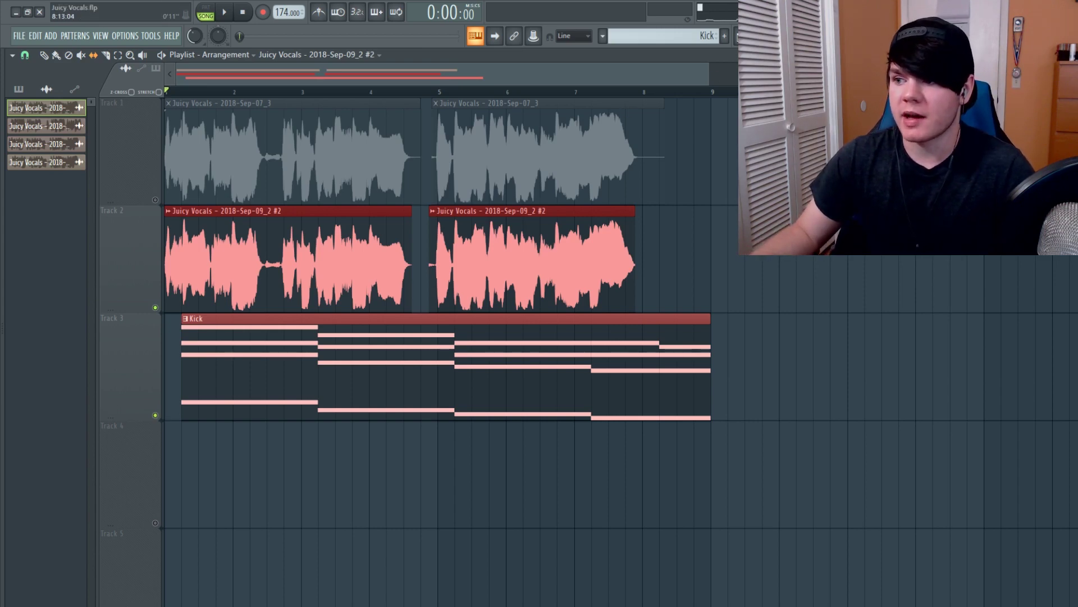
key(F9)
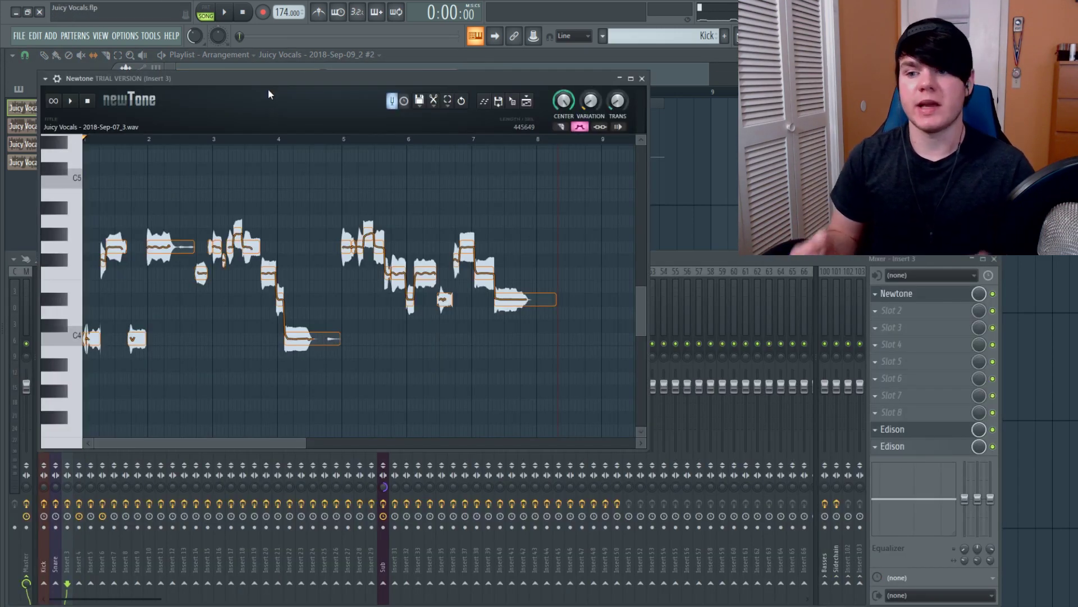